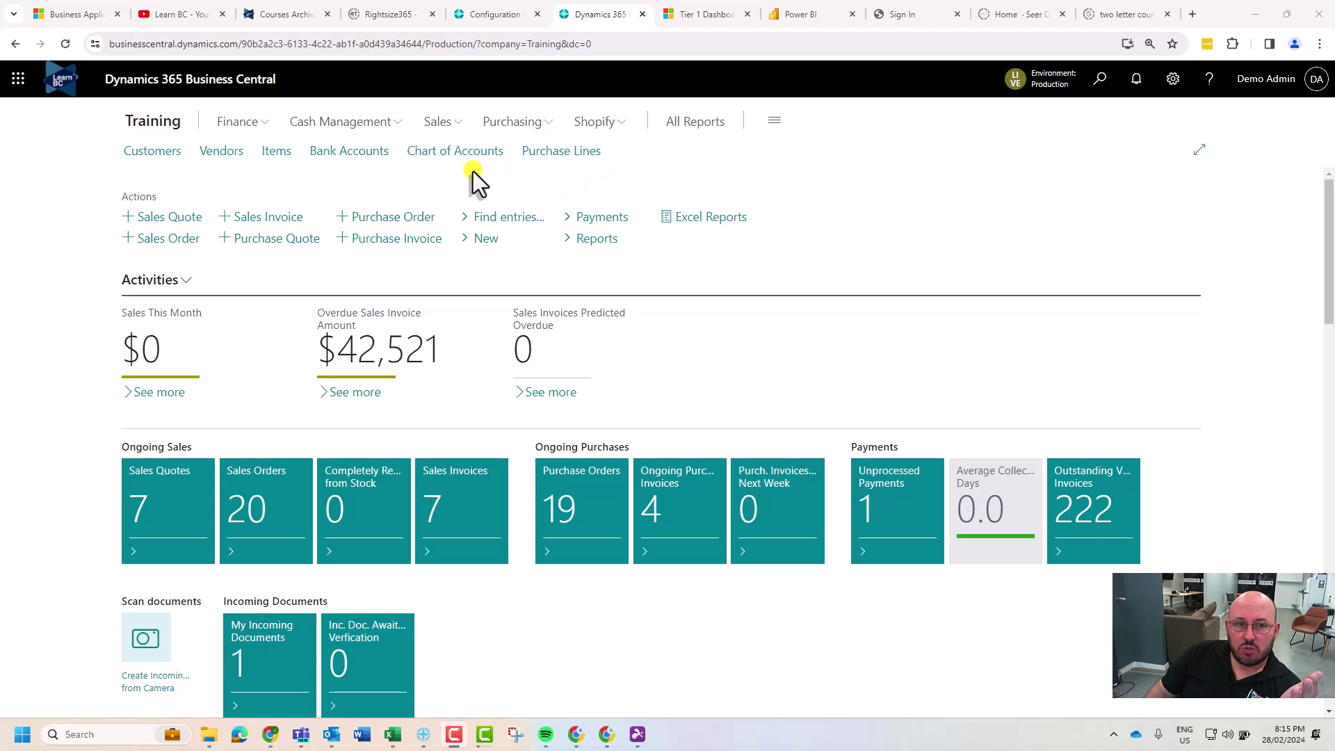
Open the Purchase Orders list from the Purchasing menu.
{"action": "left_click", "coordinate": [516, 125]}
{"action": "left_click", "coordinate": [437, 152]}
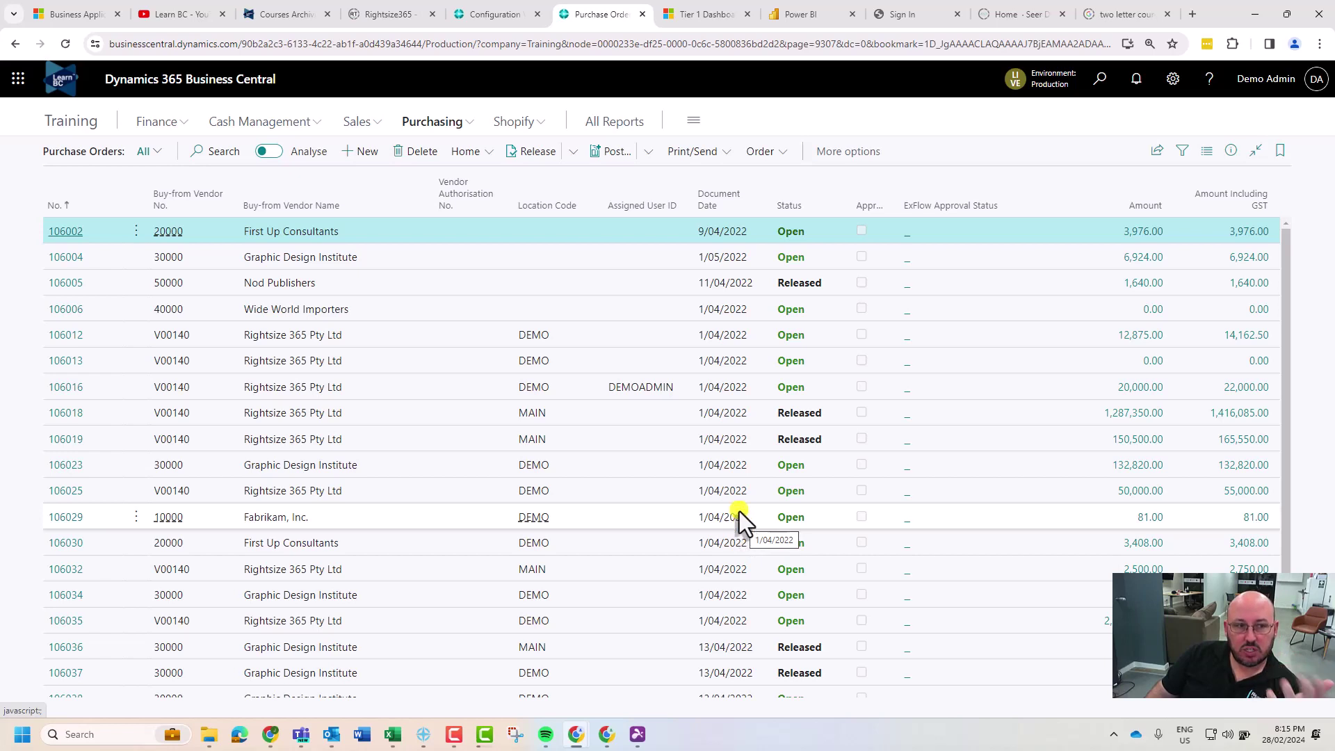
Apply the Fully Received view, review its filters, and open purchase order 106037.
{"action": "left_click", "coordinate": [159, 152]}
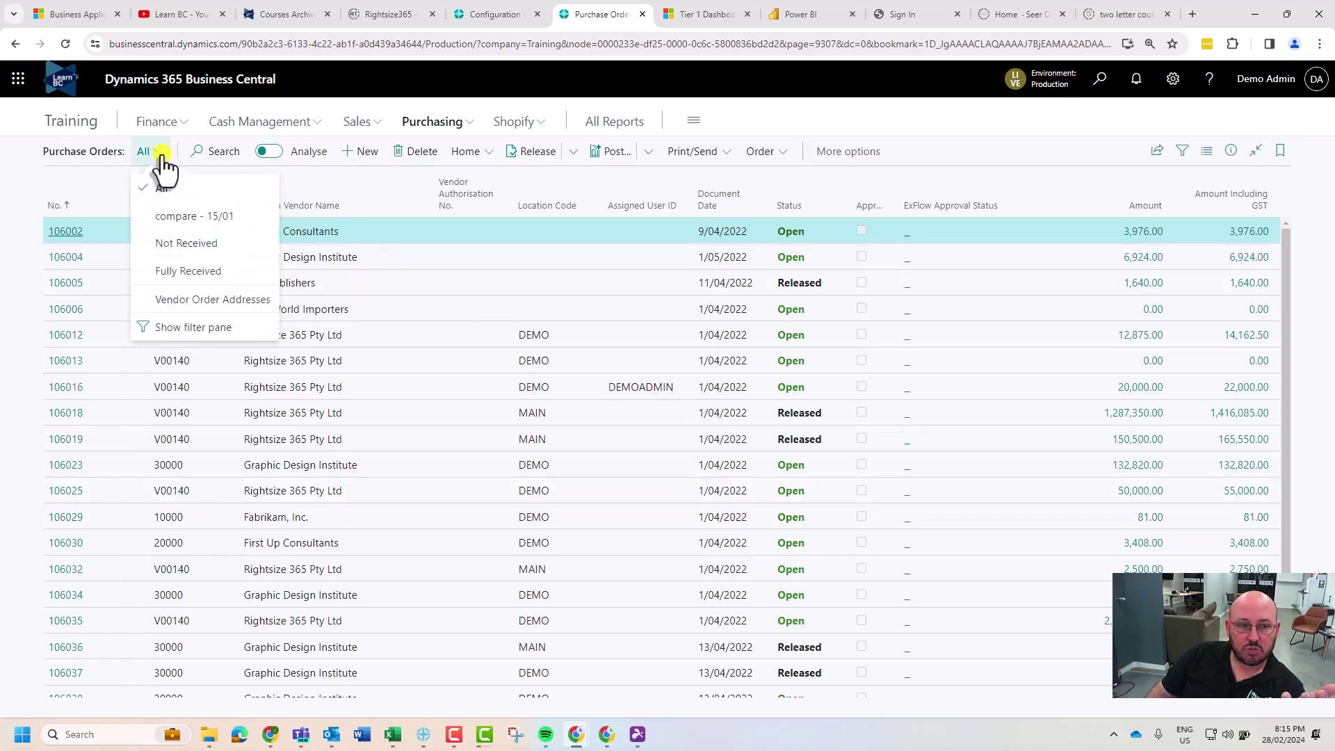
{"action": "left_click", "coordinate": [198, 275]}
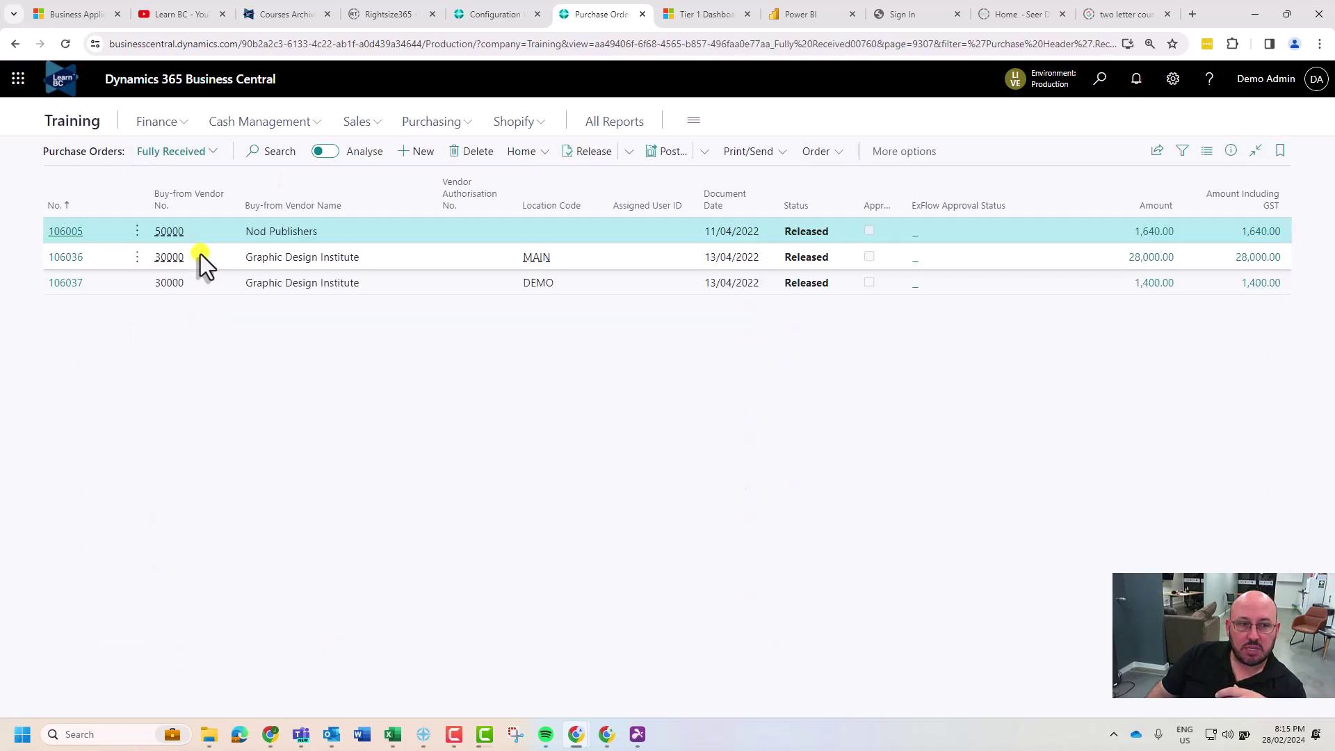
{"action": "left_click", "coordinate": [202, 153]}
{"action": "left_click", "coordinate": [198, 323]}
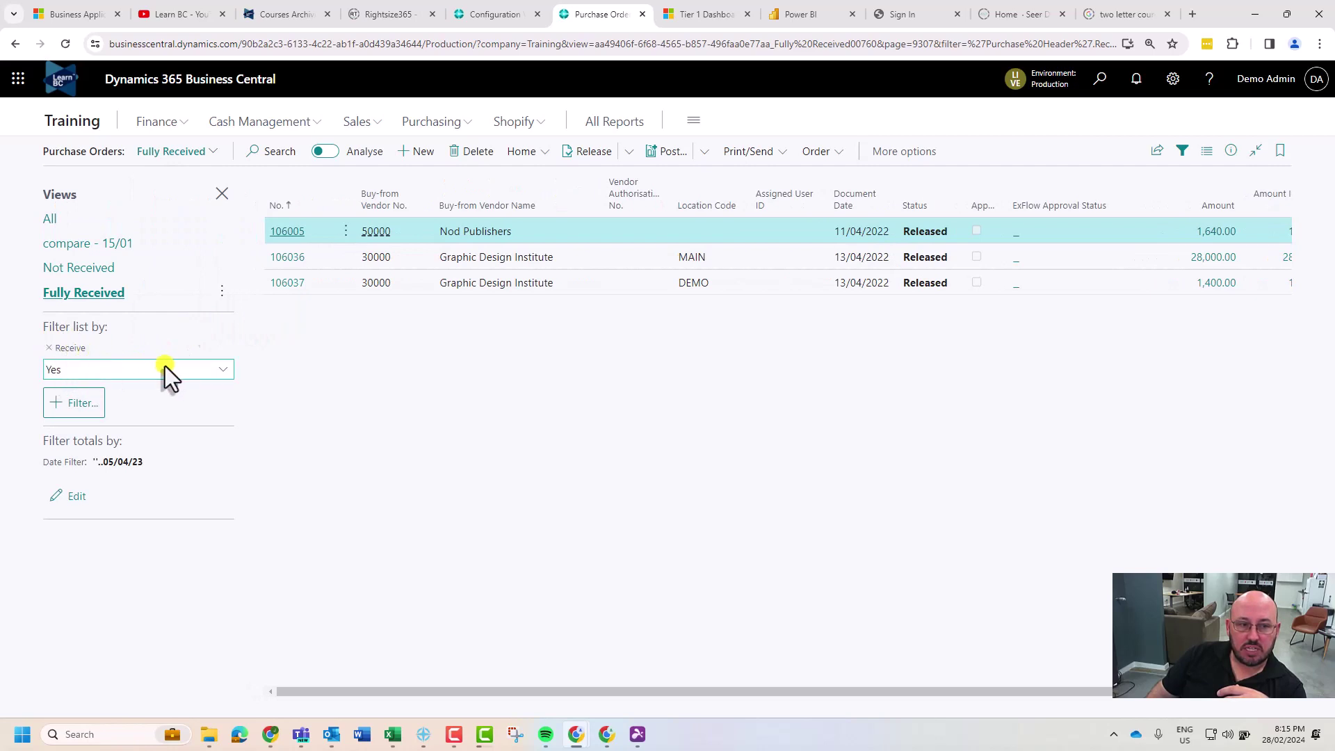
{"action": "left_click", "coordinate": [222, 194]}
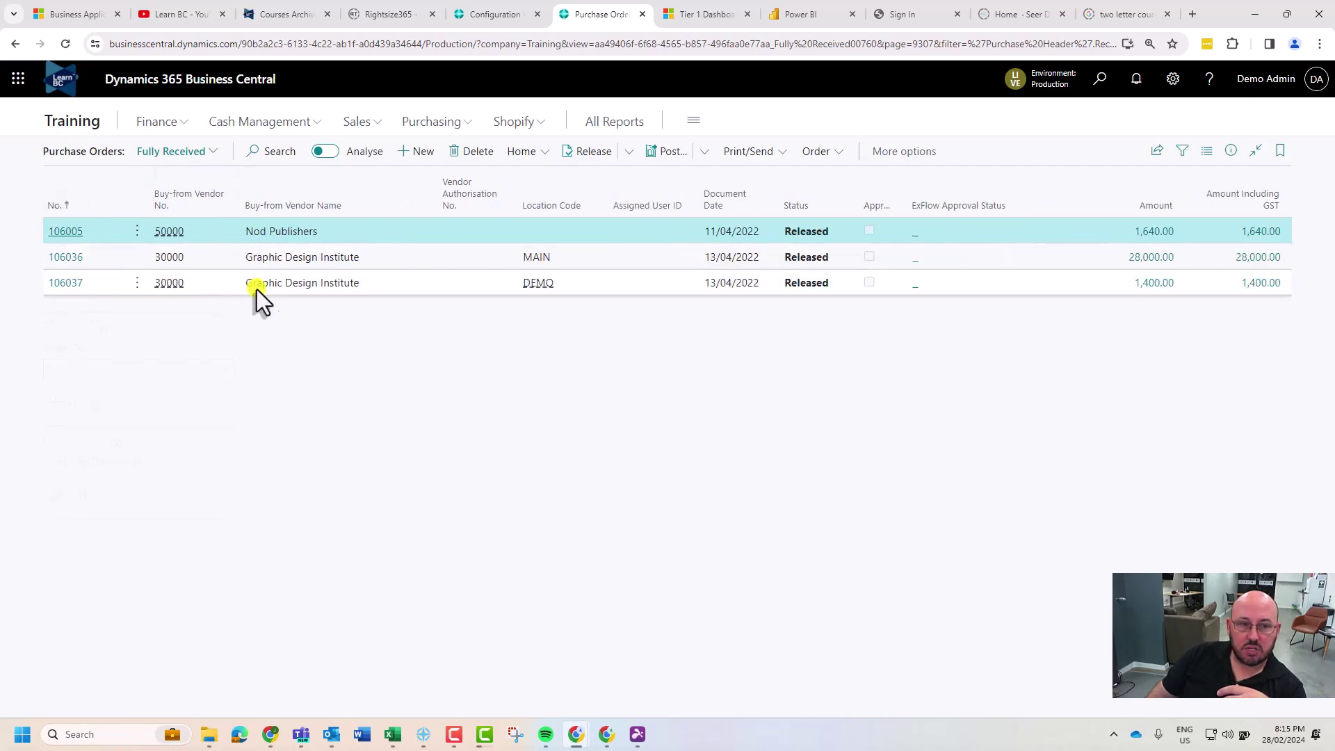
{"action": "left_click", "coordinate": [340, 287]}
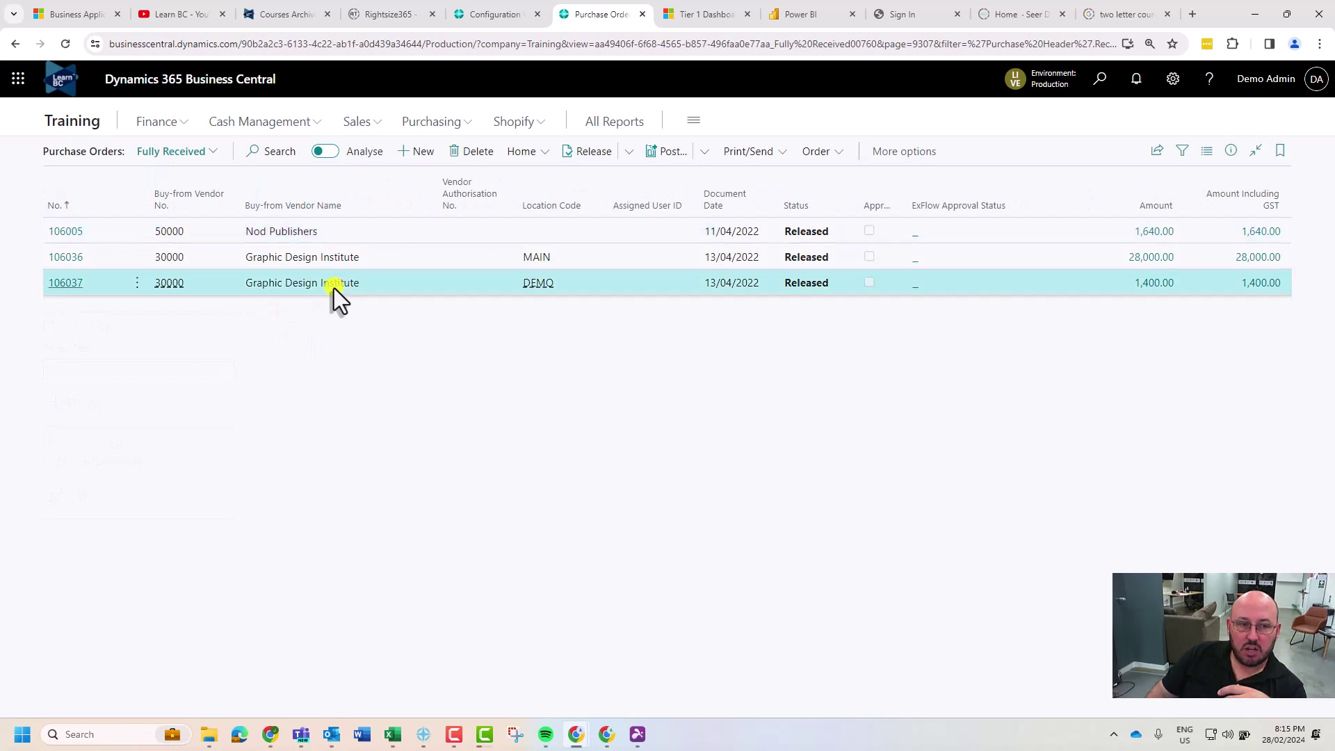
{"action": "left_click", "coordinate": [72, 285]}
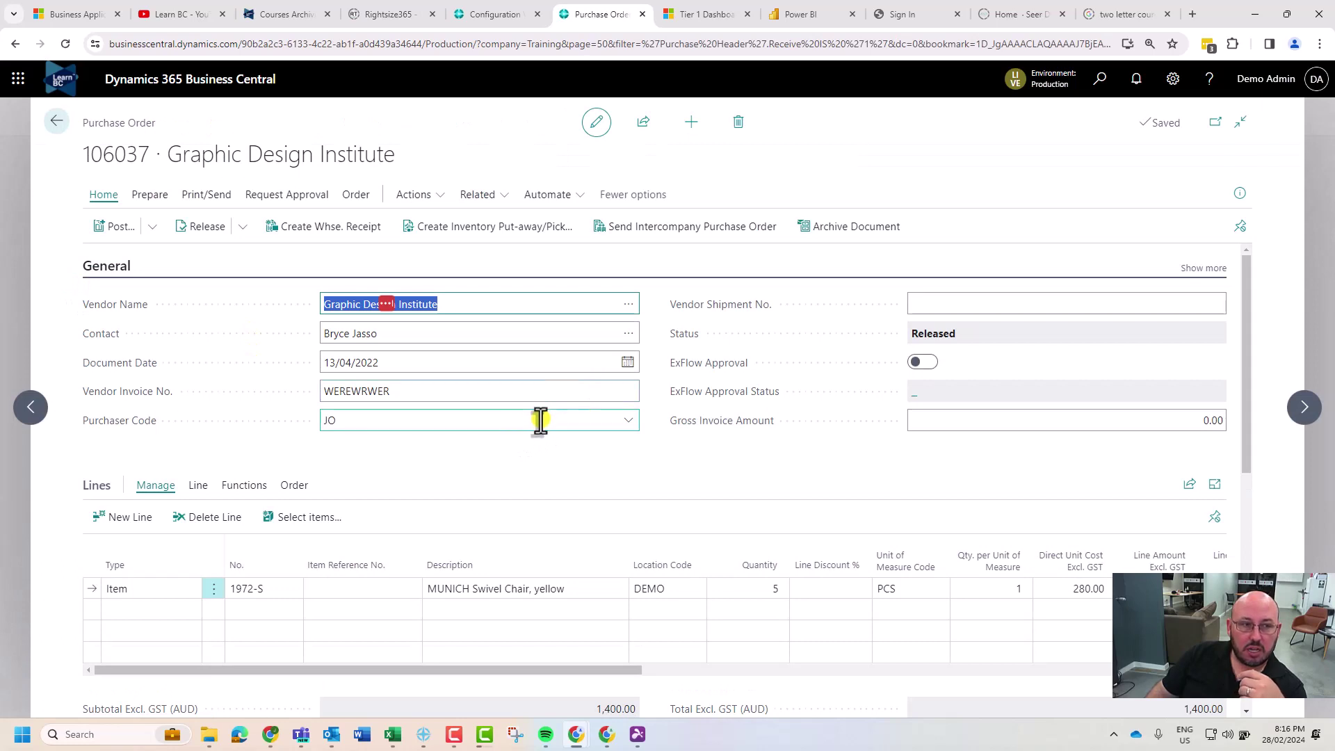
Review order 106037's chair line, bringing Quantity Received and Qty. to Invoice into view.
{"action": "left_click", "coordinate": [437, 399]}
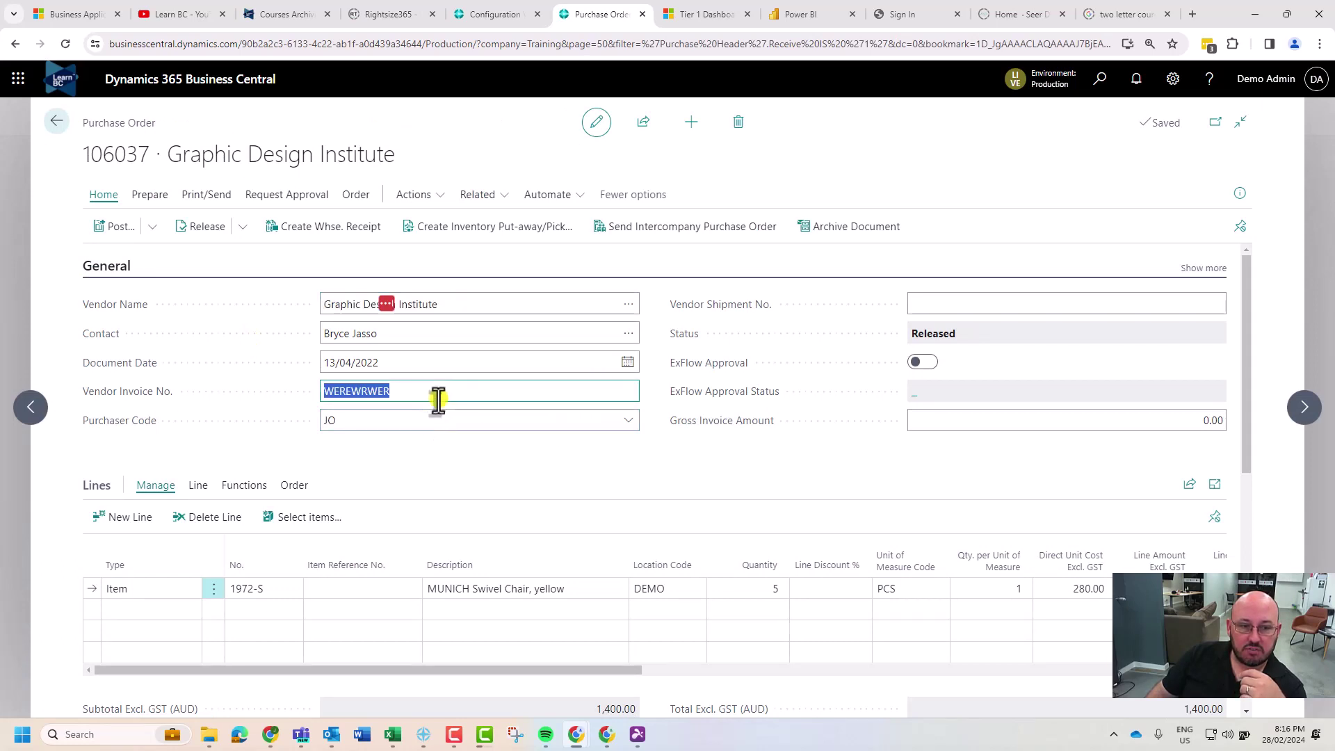
{"action": "scroll", "coordinate": [518, 528], "scroll_direction": "down", "scroll_amount": 1}
{"action": "left_click_drag", "start_coordinate": [629, 601], "coordinate": [893, 611]}
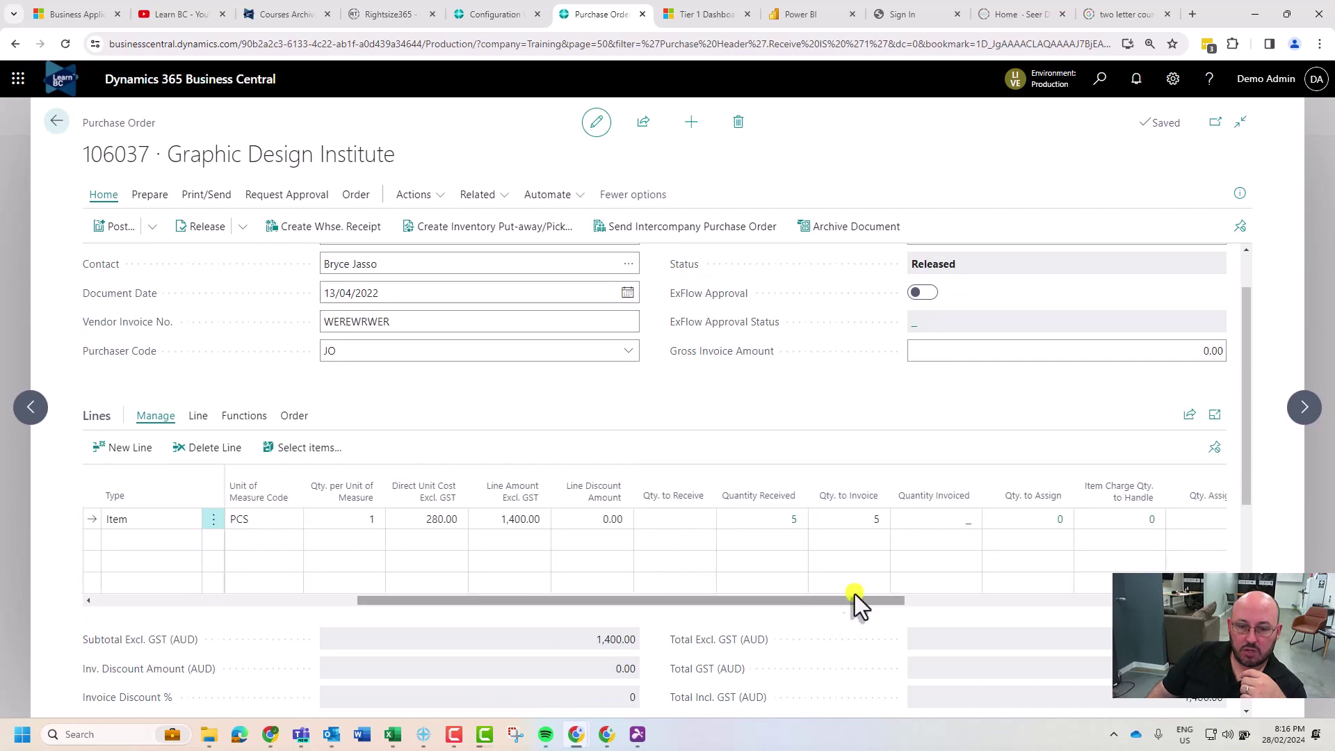
{"action": "left_click_drag", "start_coordinate": [502, 602], "coordinate": [391, 612]}
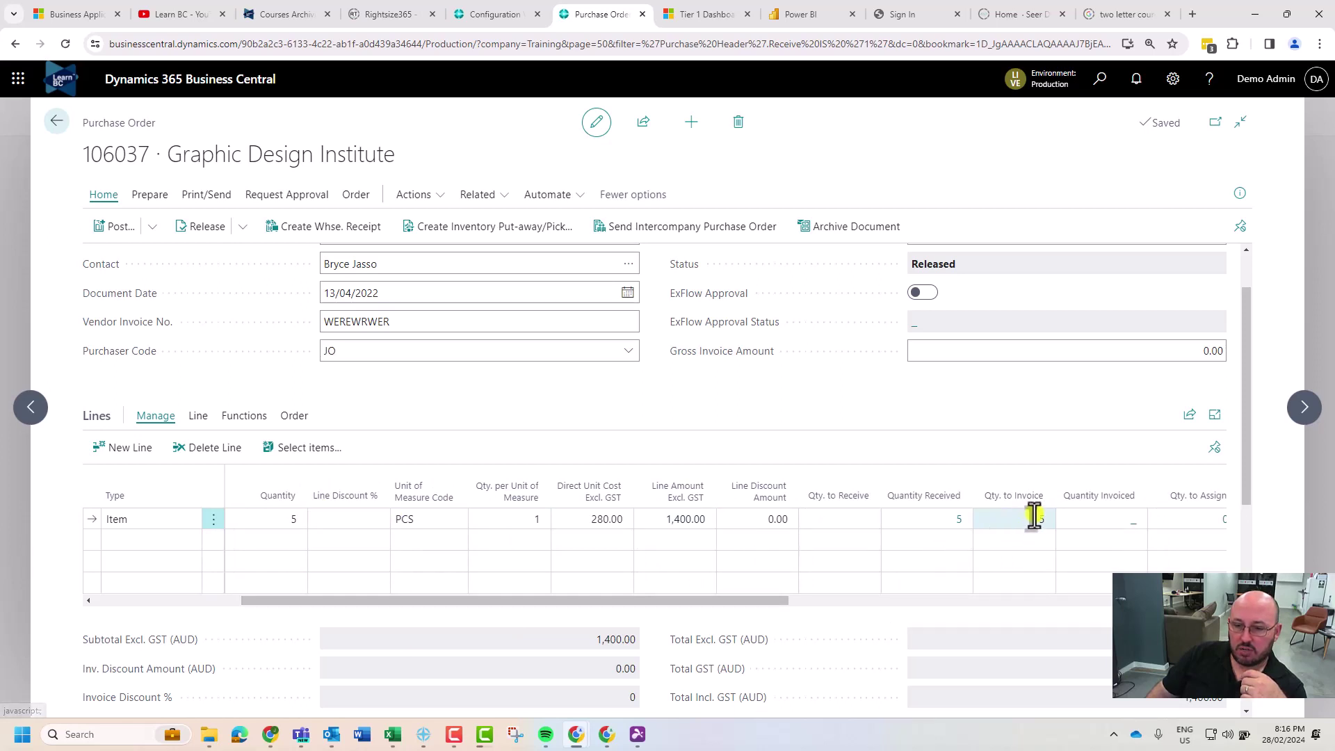
{"action": "left_click_drag", "start_coordinate": [774, 602], "coordinate": [366, 605]}
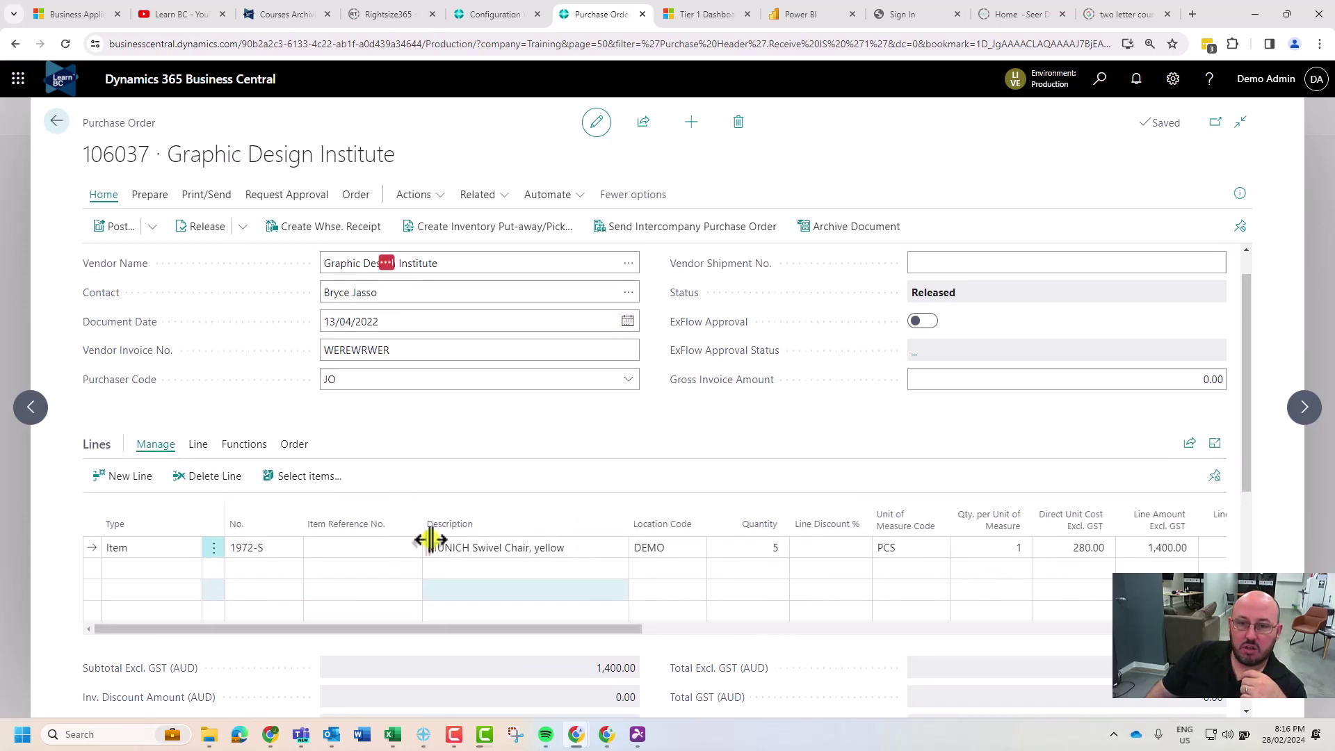
Show the FactBox pane, check Attachments, then return to Details with Vendor Statistics.
{"action": "left_click", "coordinate": [1237, 198]}
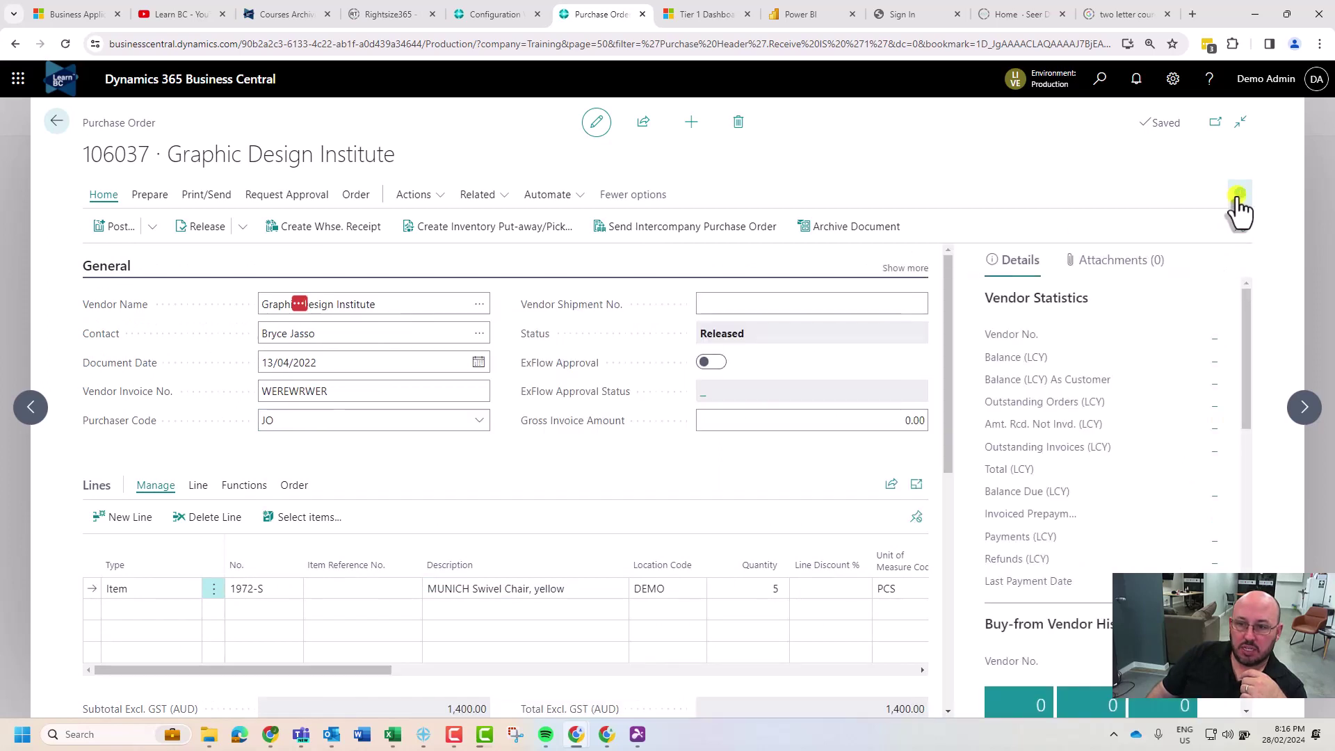
{"action": "left_click", "coordinate": [1127, 265]}
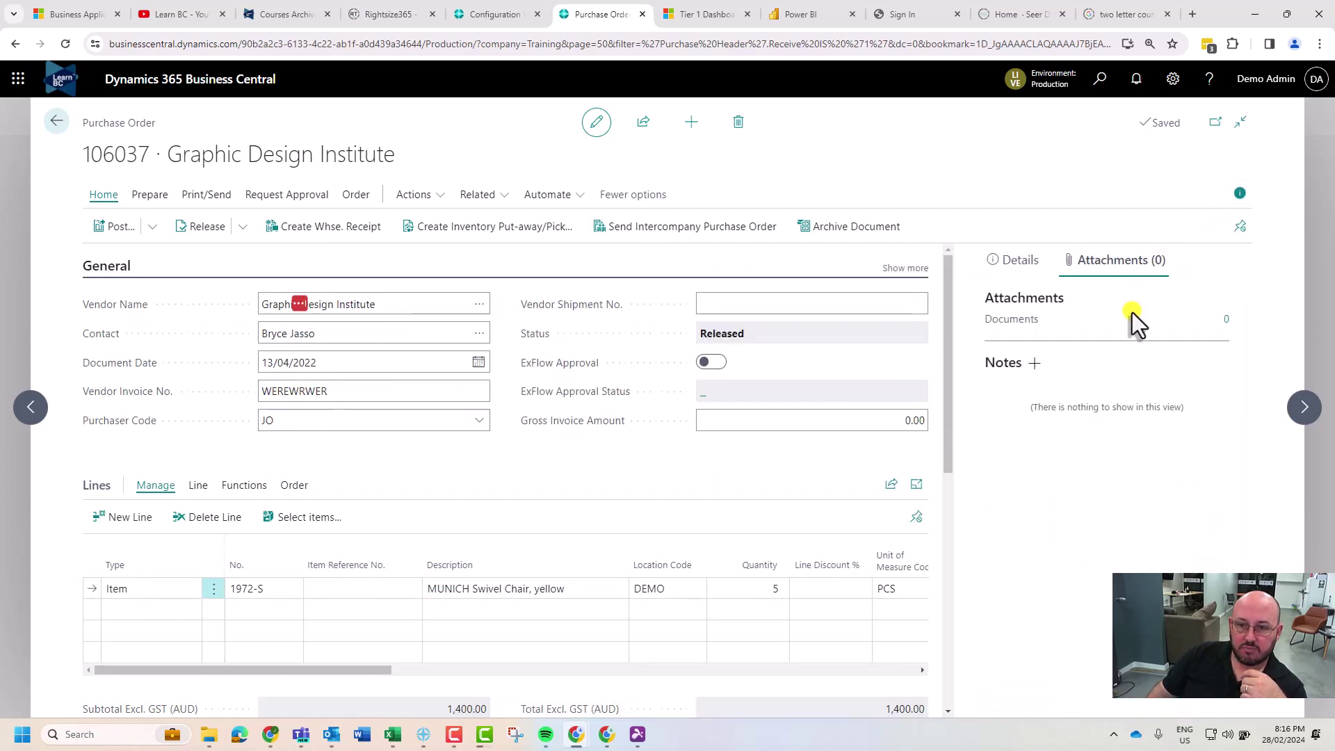
{"action": "left_click", "coordinate": [1032, 267]}
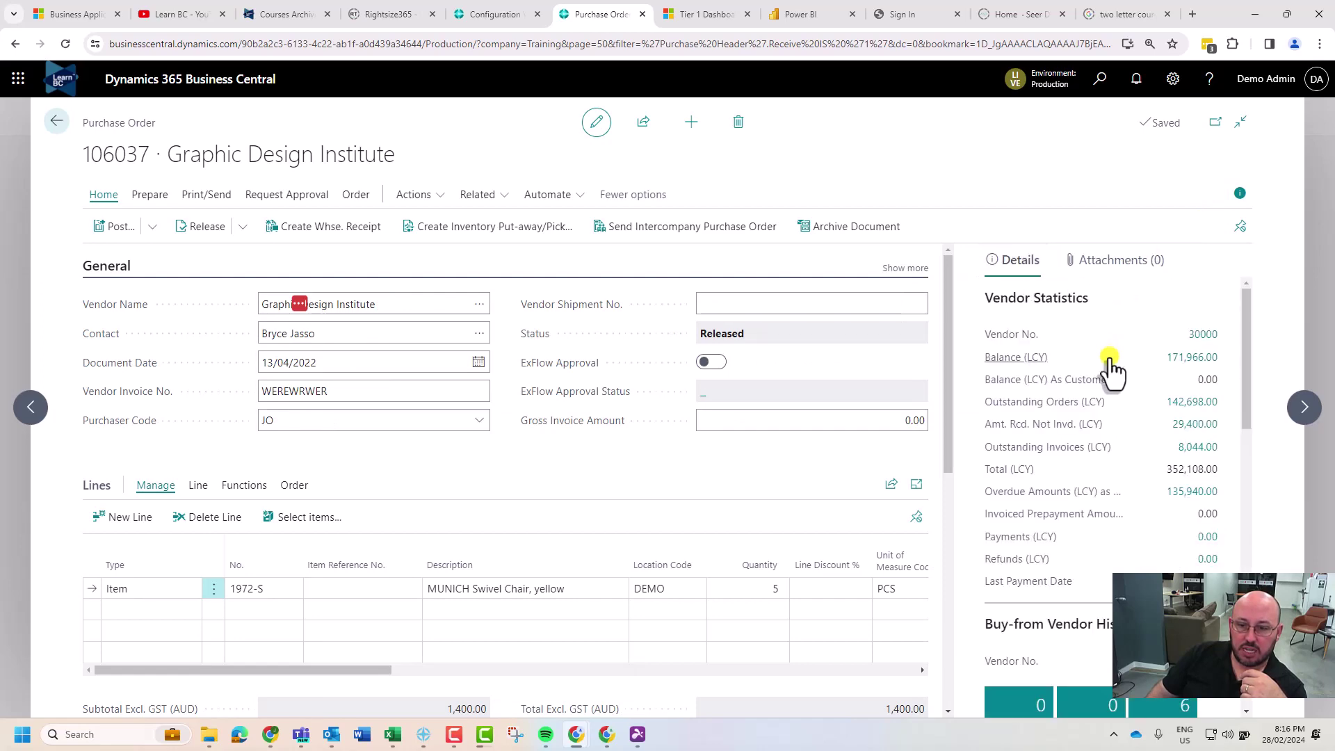
{"action": "scroll", "coordinate": [1109, 382], "scroll_direction": "down", "scroll_amount": 8}
{"action": "scroll", "coordinate": [1121, 445], "scroll_direction": "up", "scroll_amount": 8}
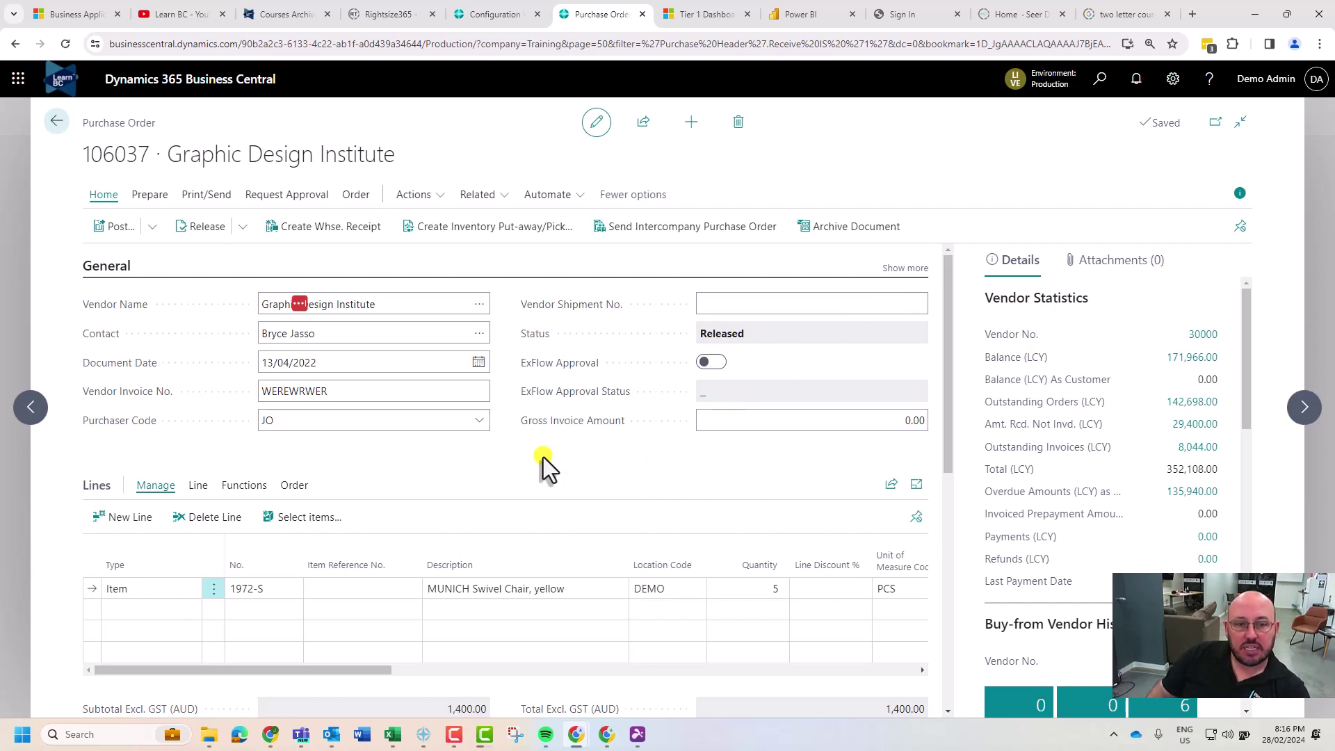
Inspect the chair line's 280.00 direct unit cost and Qty. to Invoice of 5.
{"action": "left_click", "coordinate": [267, 591]}
{"action": "left_click", "coordinate": [405, 591]}
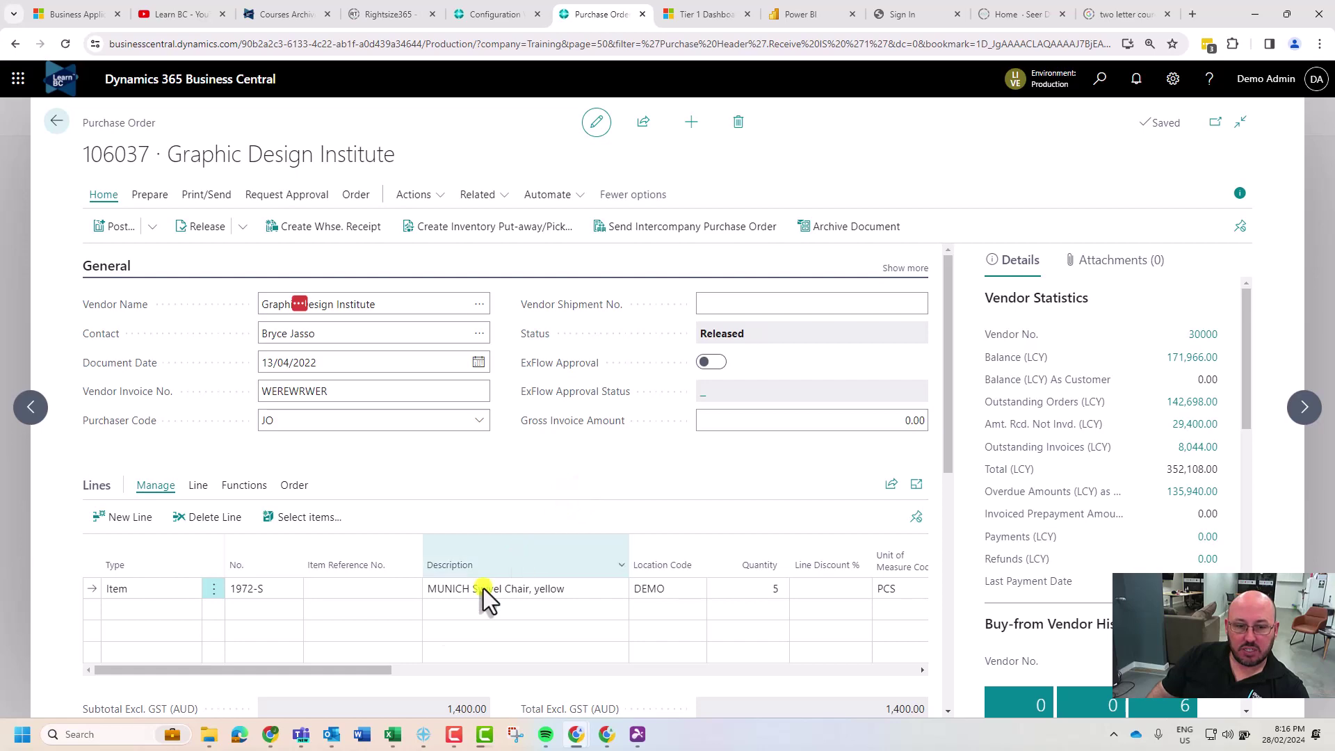
{"action": "left_click_drag", "start_coordinate": [436, 673], "coordinate": [626, 675]}
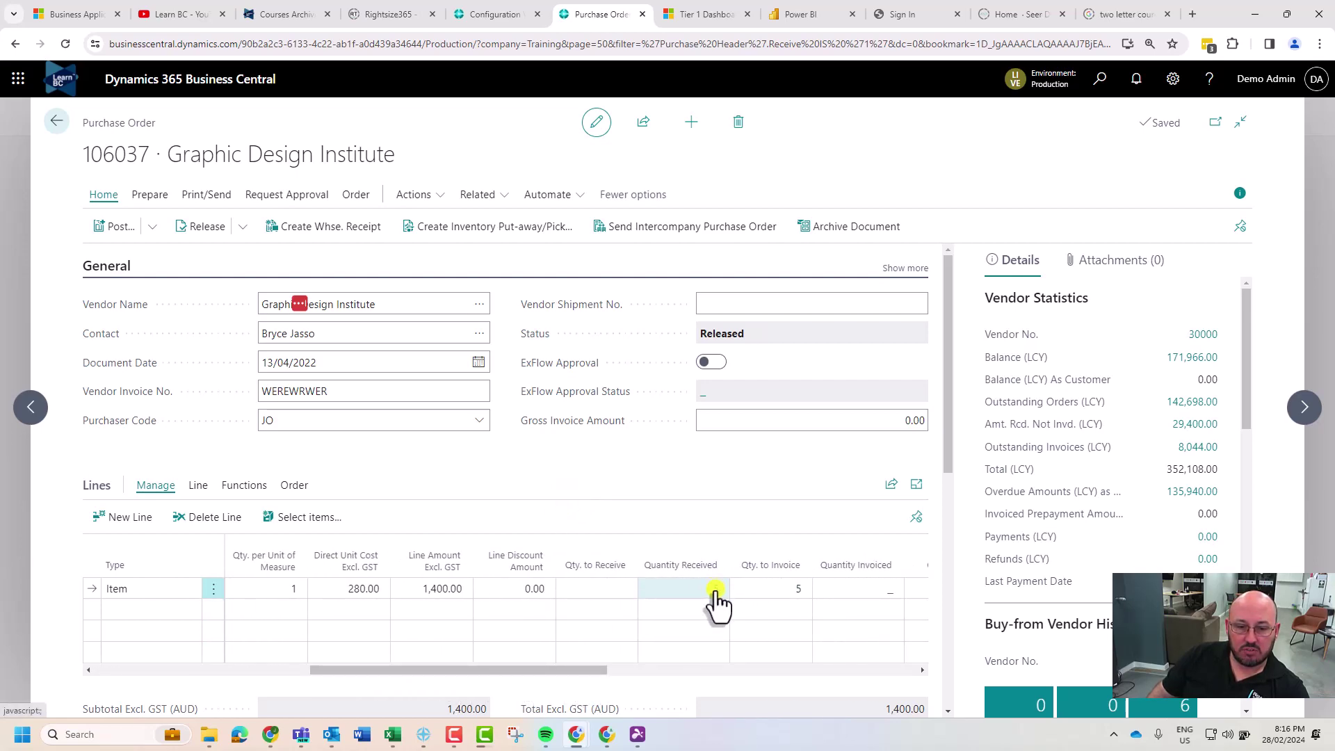
{"action": "left_click", "coordinate": [711, 592]}
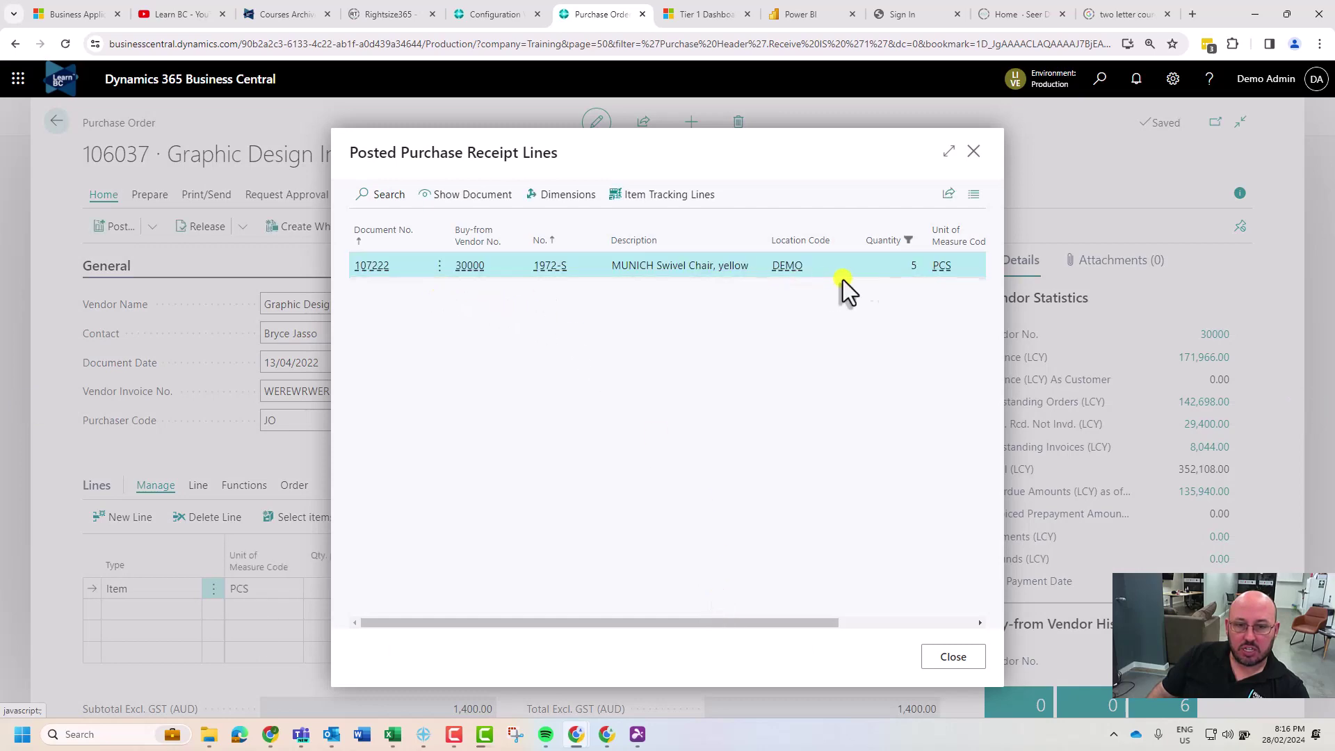
{"action": "left_click", "coordinate": [970, 659]}
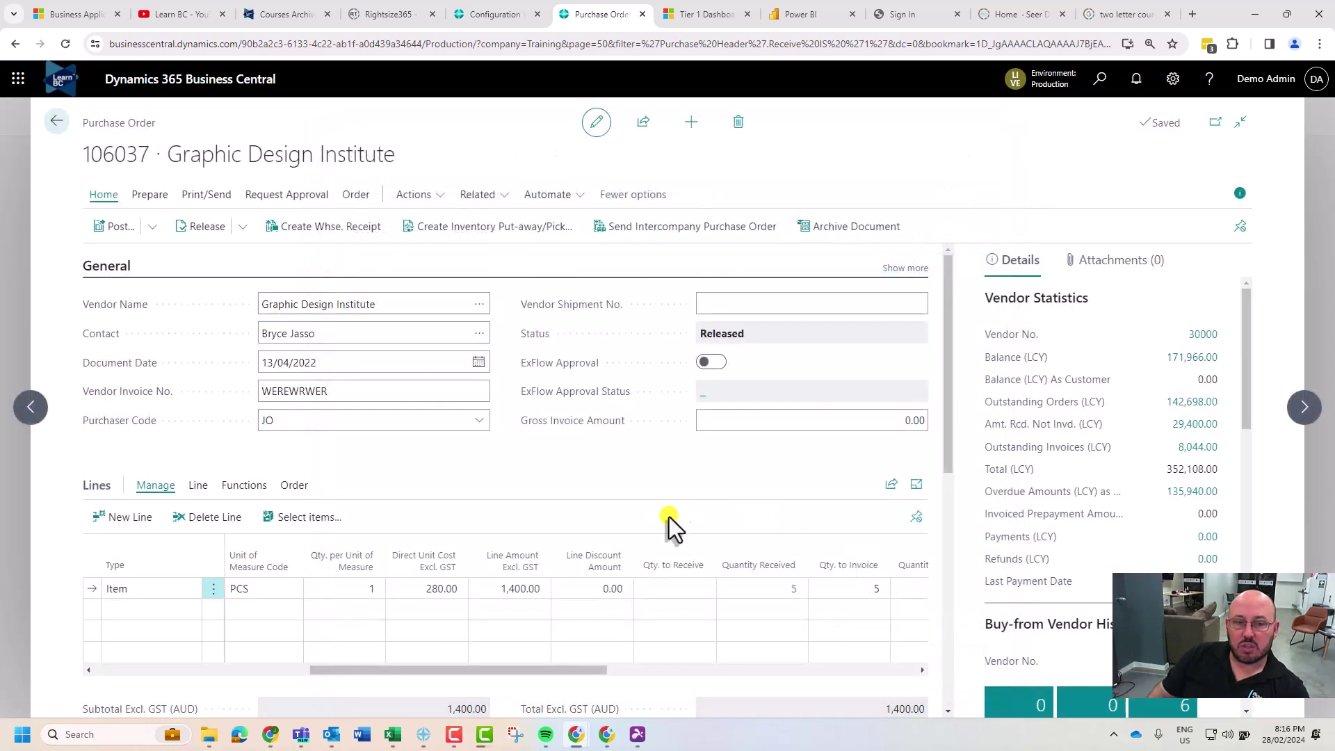
{"action": "left_click_drag", "start_coordinate": [517, 672], "coordinate": [269, 661]}
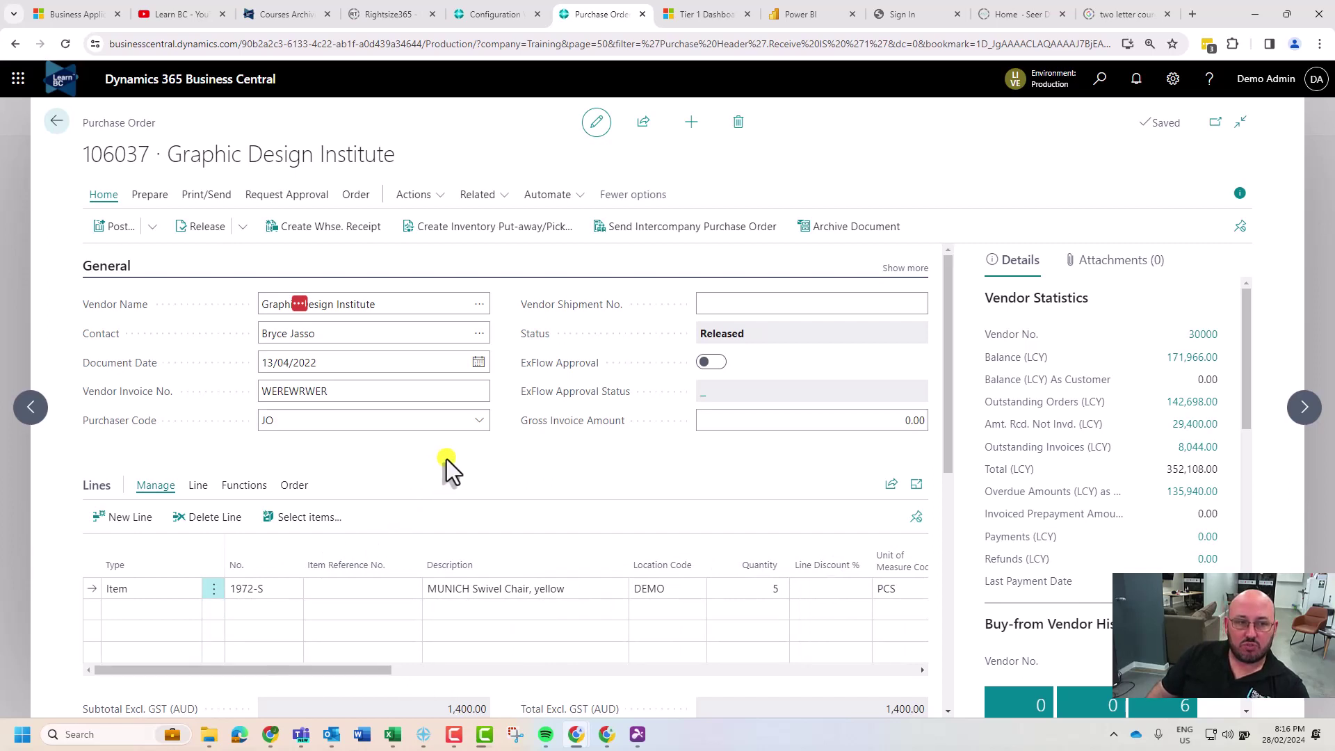
{"action": "left_click_drag", "start_coordinate": [365, 671], "coordinate": [658, 673]}
Change the chair line's Qty. to Invoice to 2 and widen that column.
{"action": "left_click", "coordinate": [698, 587]}
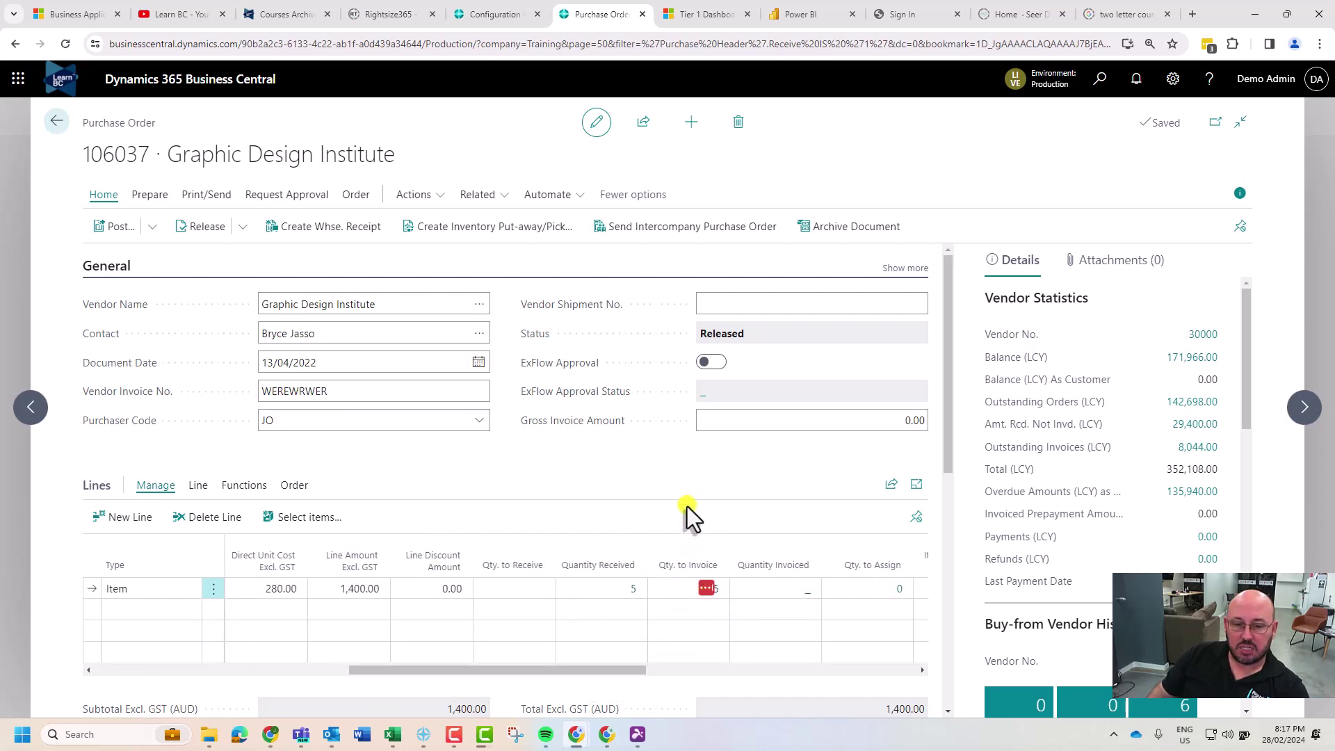
{"action": "type", "text": "2"}
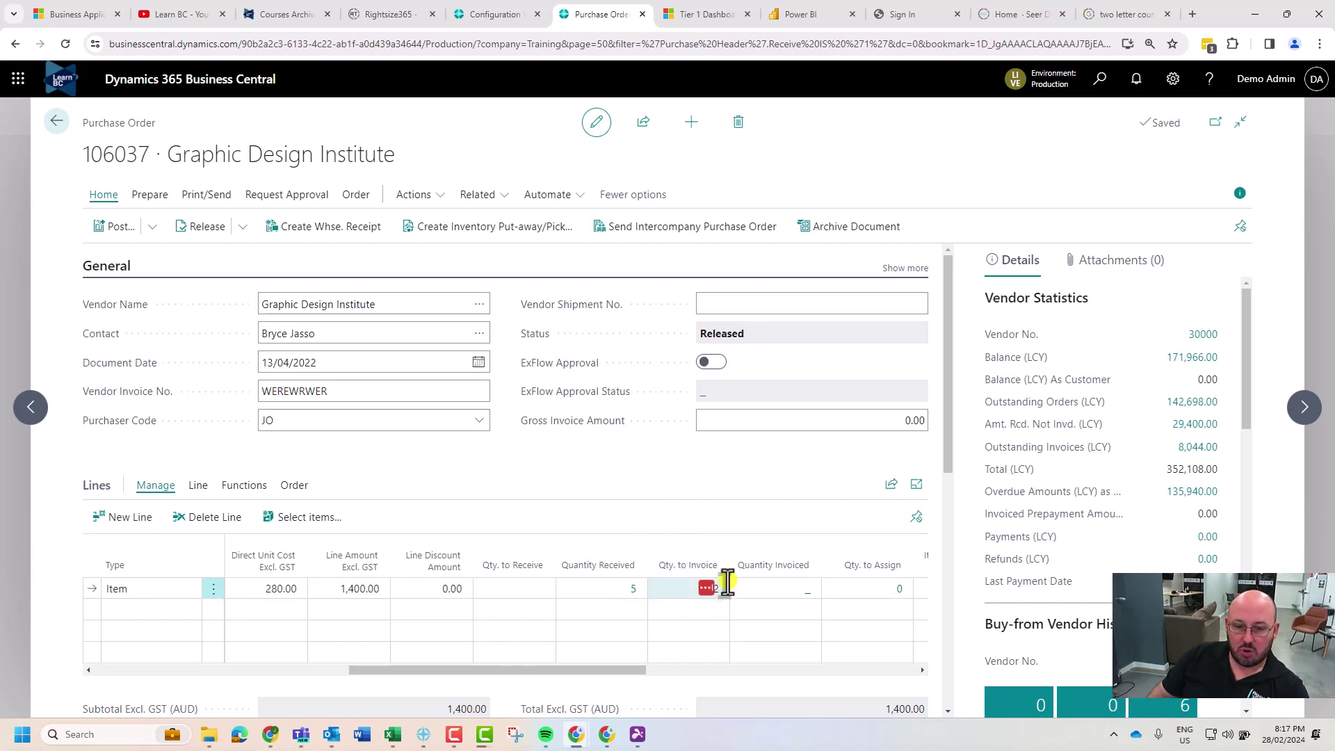
{"action": "mouse_move", "coordinate": [725, 542]}
{"action": "left_mouse_down"}
{"action": "mouse_move", "coordinate": [773, 548]}
{"action": "mouse_move", "coordinate": [735, 554]}
{"action": "left_mouse_up"}
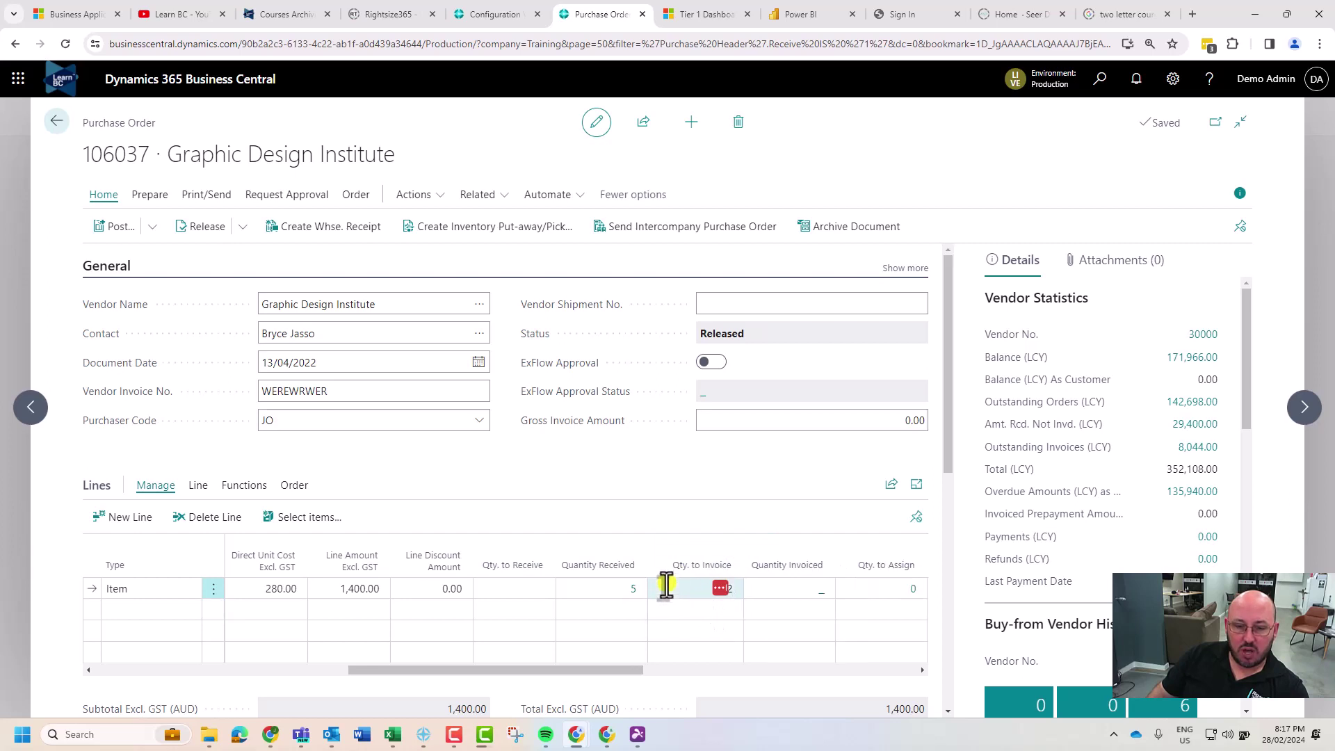
{"action": "left_click_drag", "start_coordinate": [568, 669], "coordinate": [641, 673]}
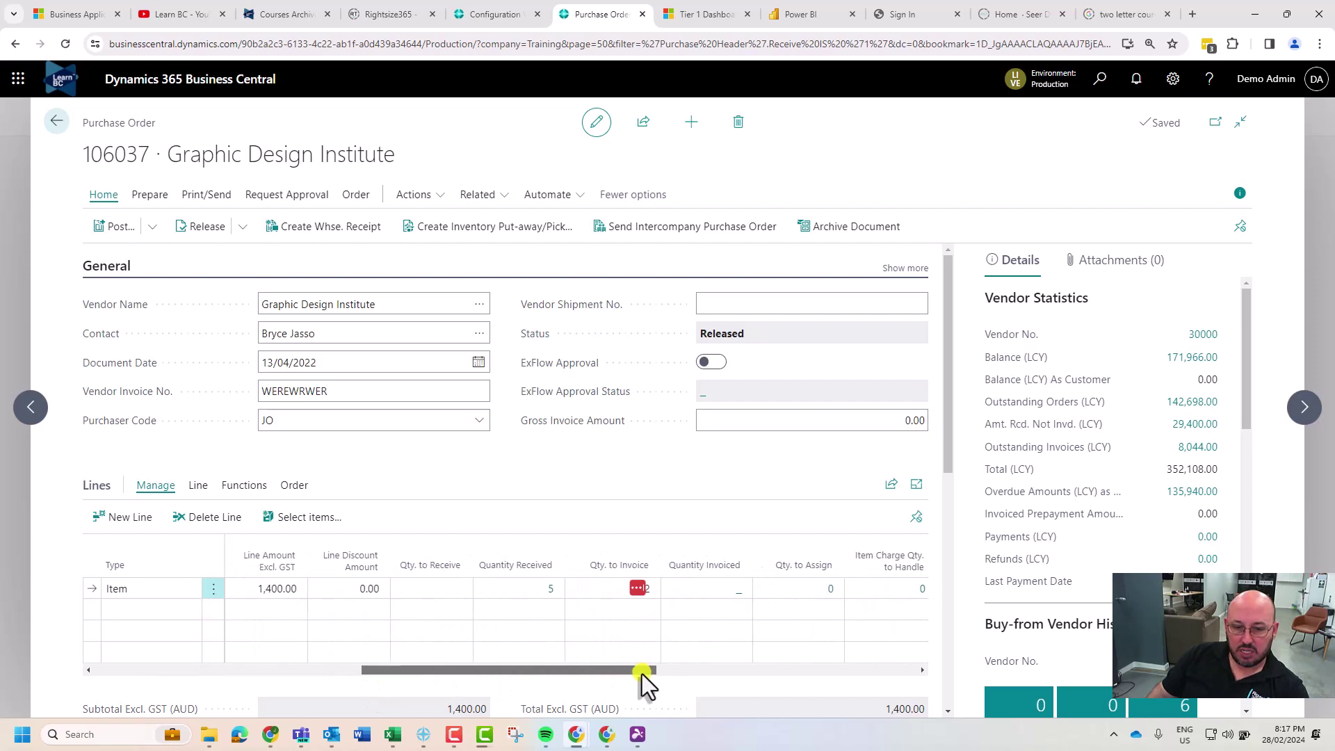
{"action": "left_click", "coordinate": [614, 593]}
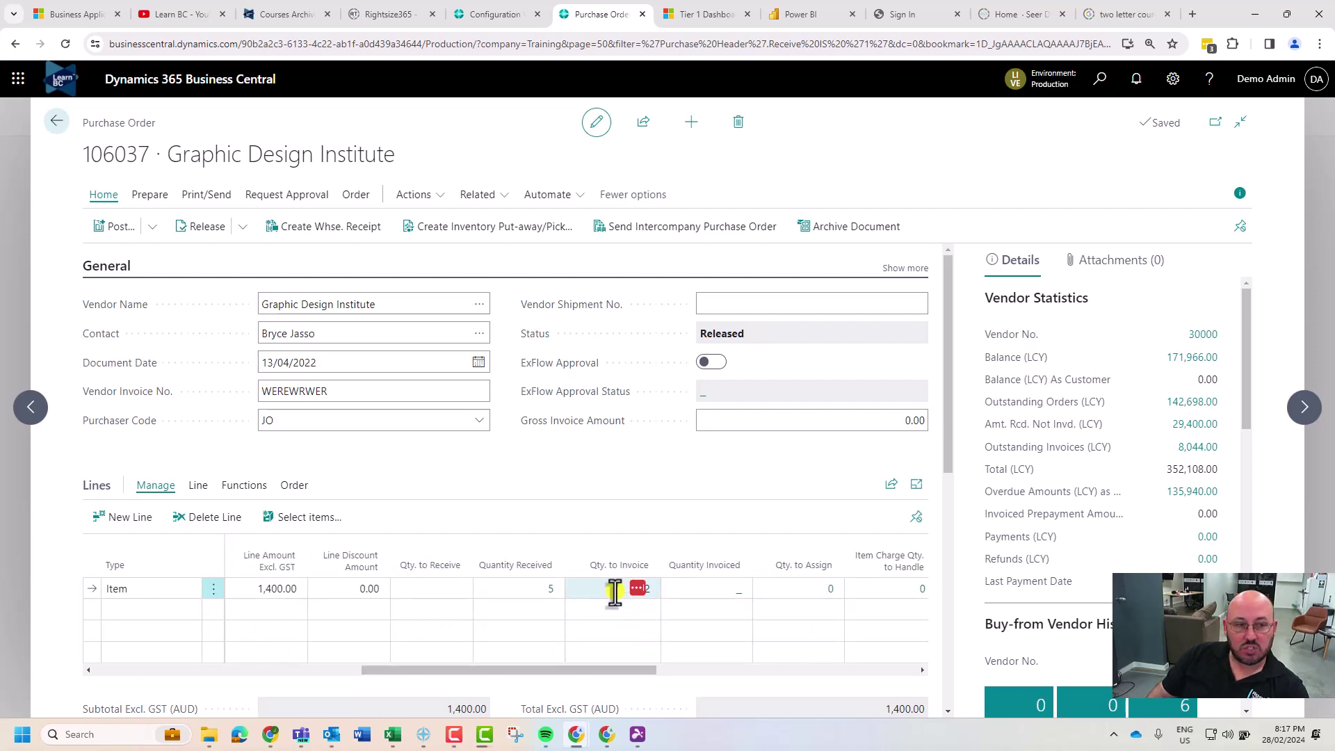
Restore Qty. to Invoice to 5 and post Receive and Invoice, which errors on sales order 101026.
{"action": "left_click", "coordinate": [111, 229]}
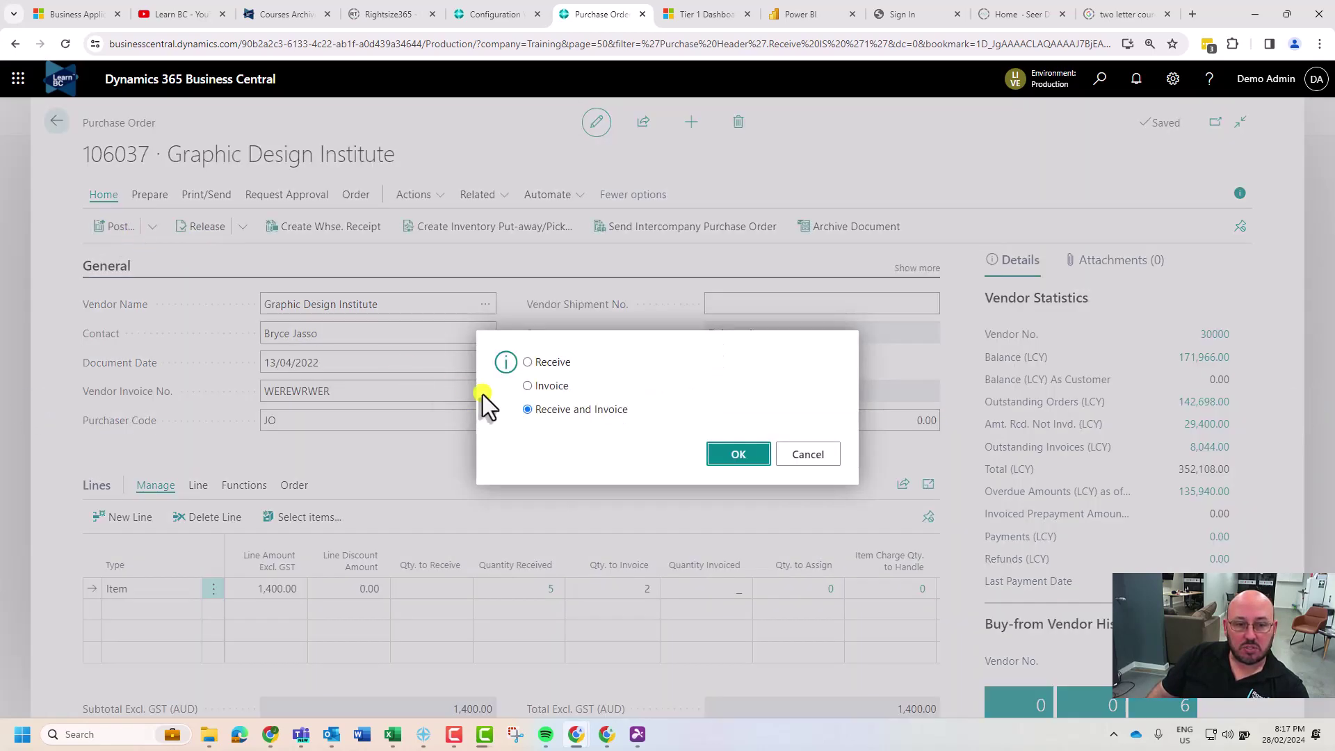
{"action": "left_click", "coordinate": [799, 462]}
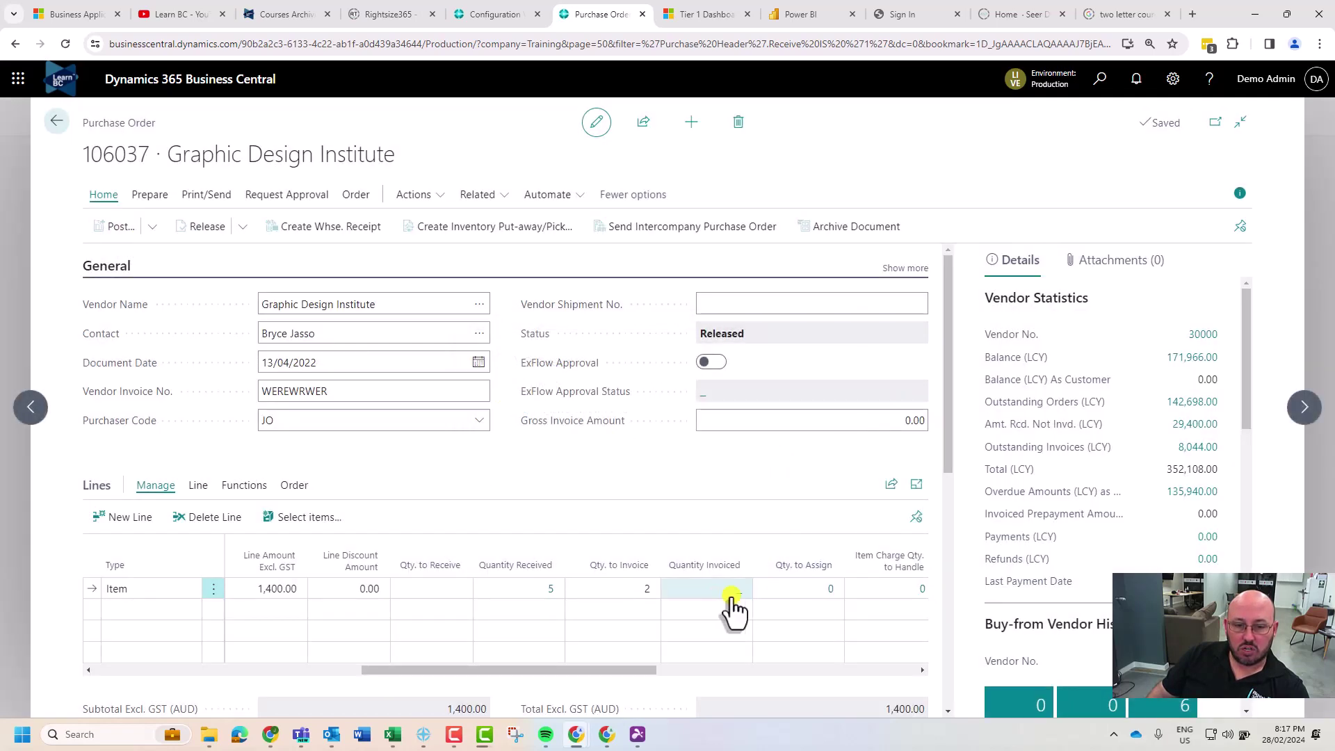
{"action": "type", "text": "5"}
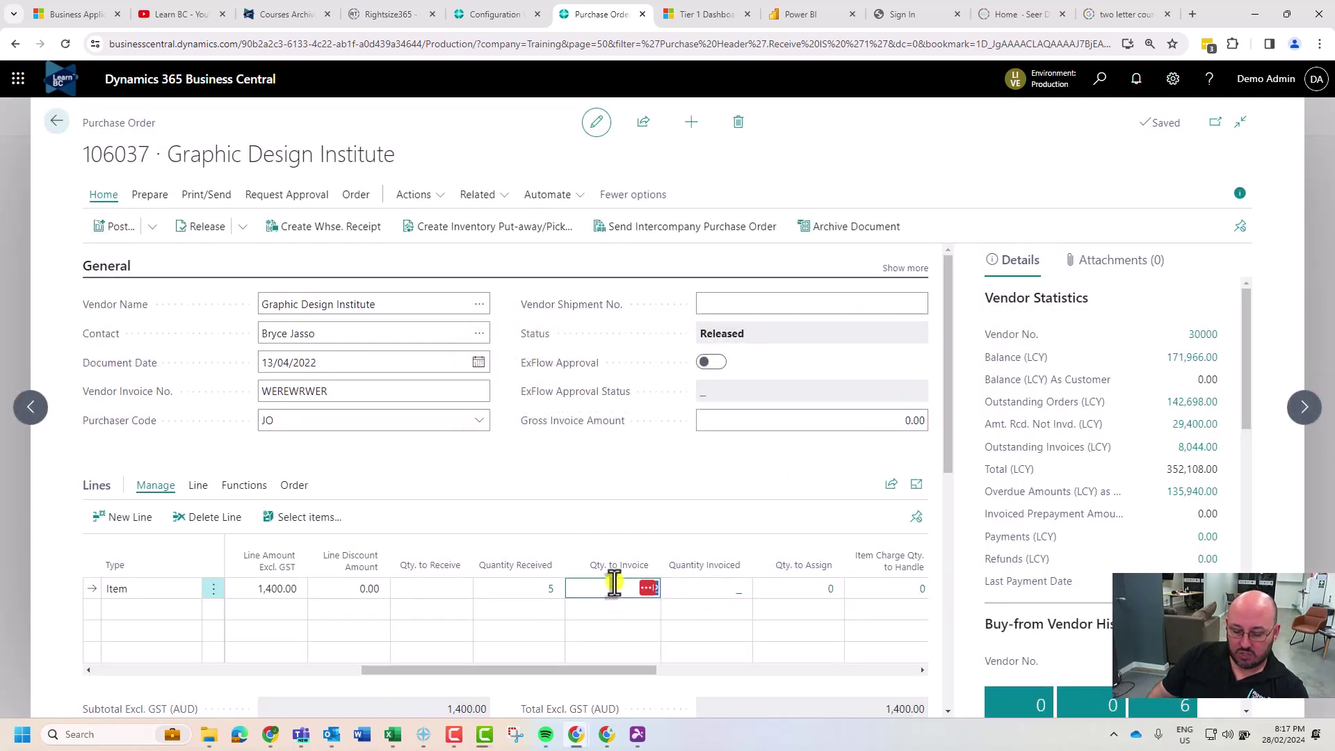
{"action": "left_click", "coordinate": [114, 229]}
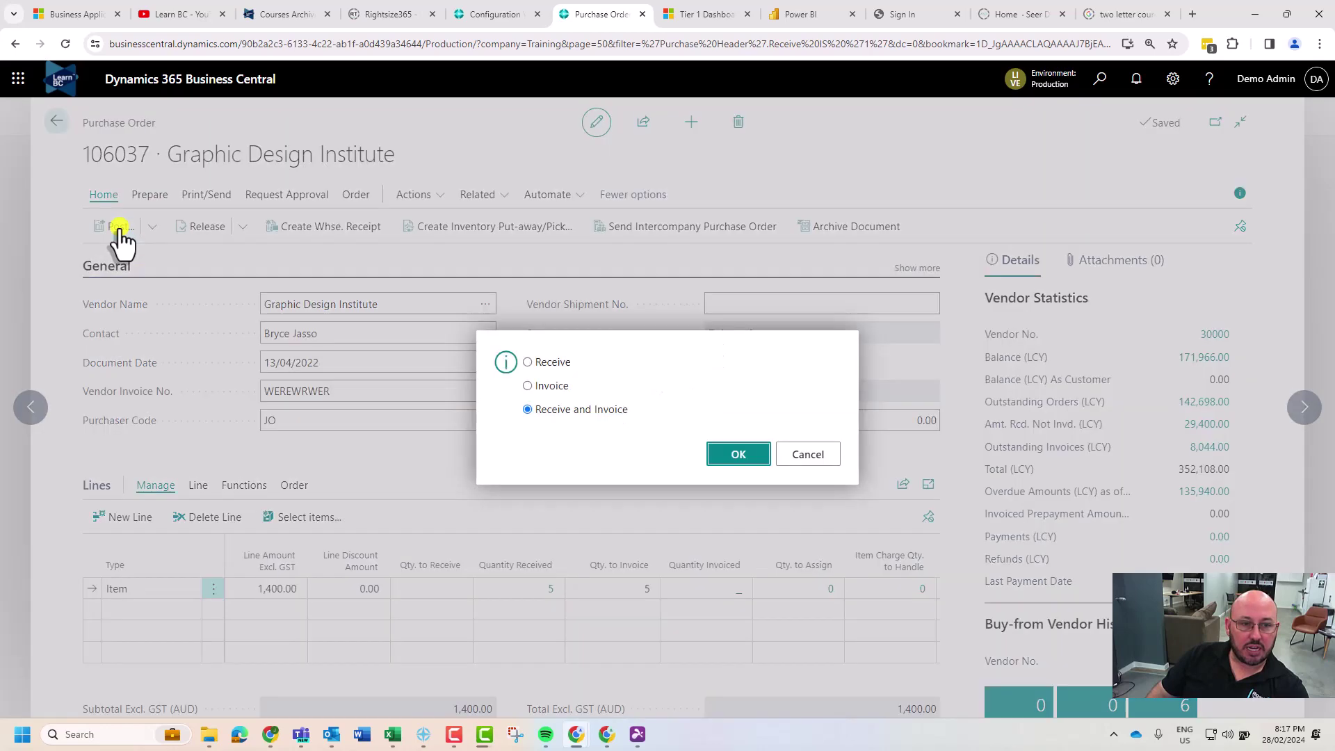
{"action": "left_click", "coordinate": [741, 466]}
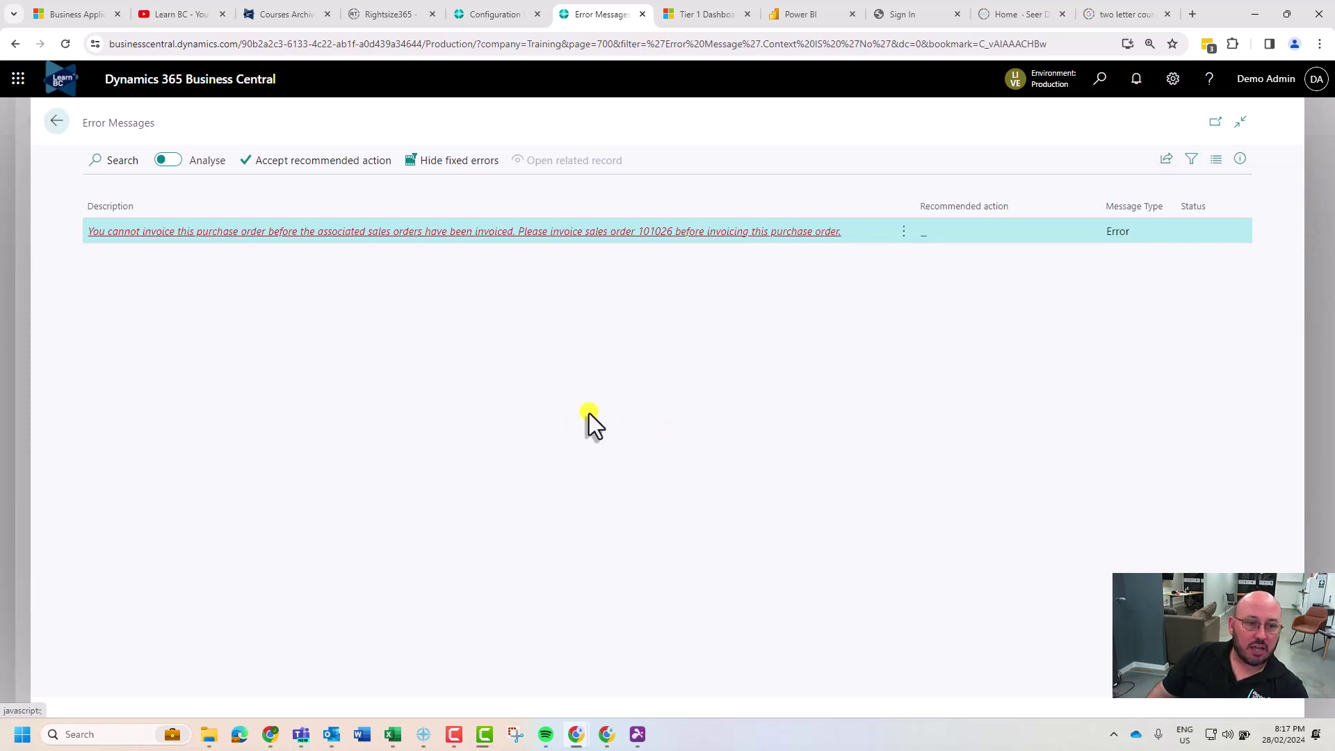
{"action": "key", "text": "Escape"}
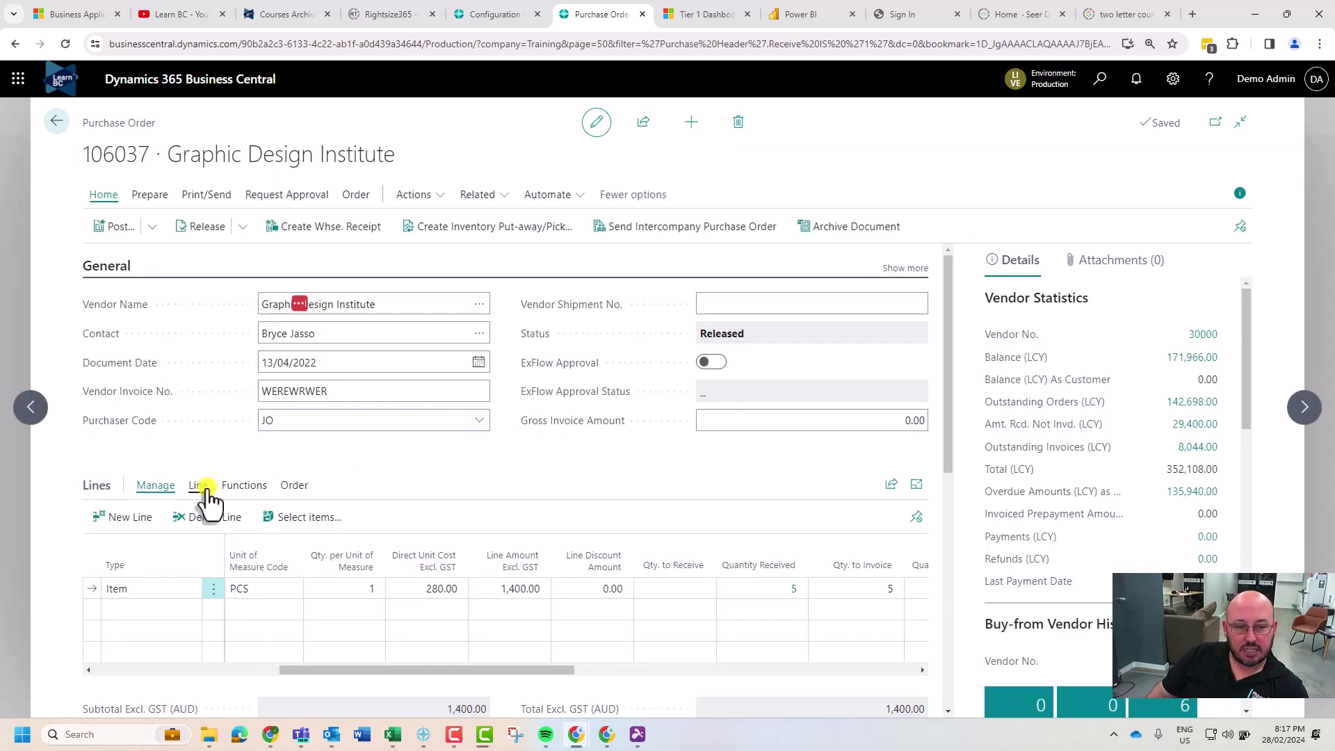
Open drop-shipment sales order 101026 and post it as Ship and Invoice.
{"action": "left_click", "coordinate": [288, 485]}
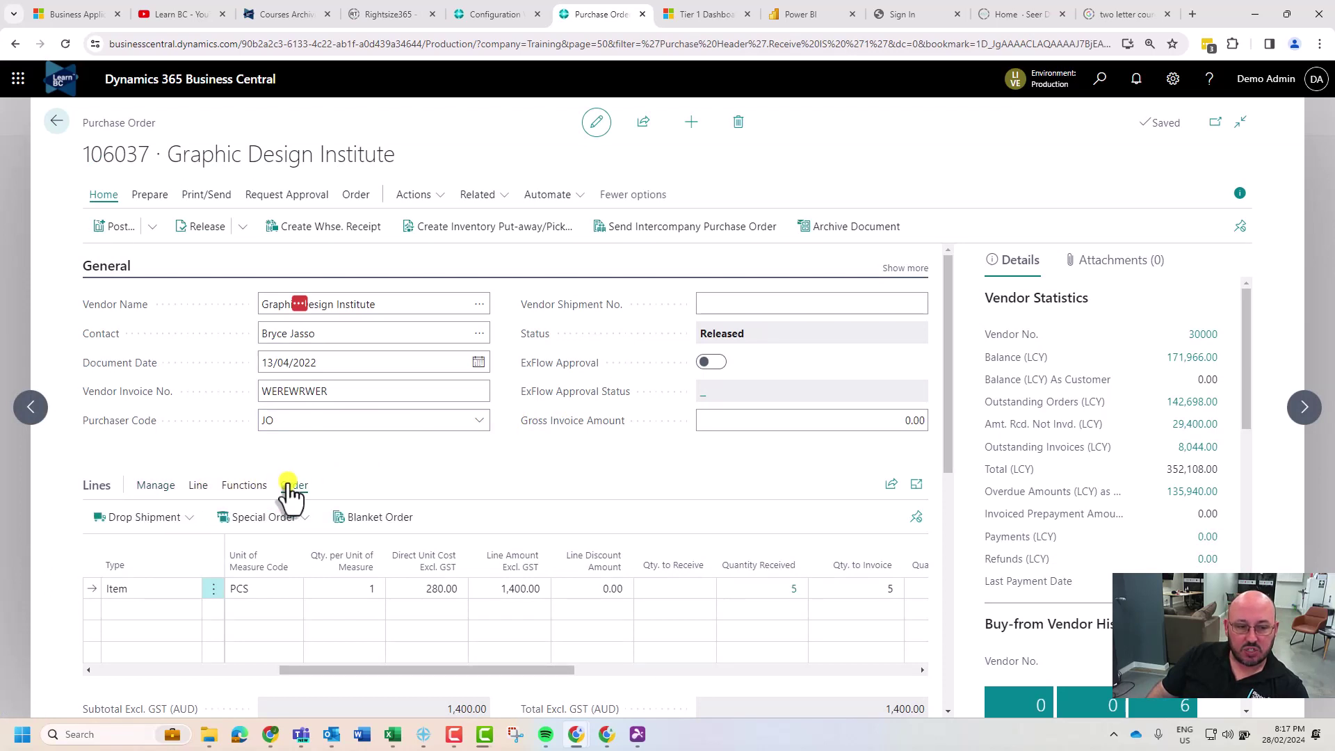
{"action": "left_click", "coordinate": [160, 520]}
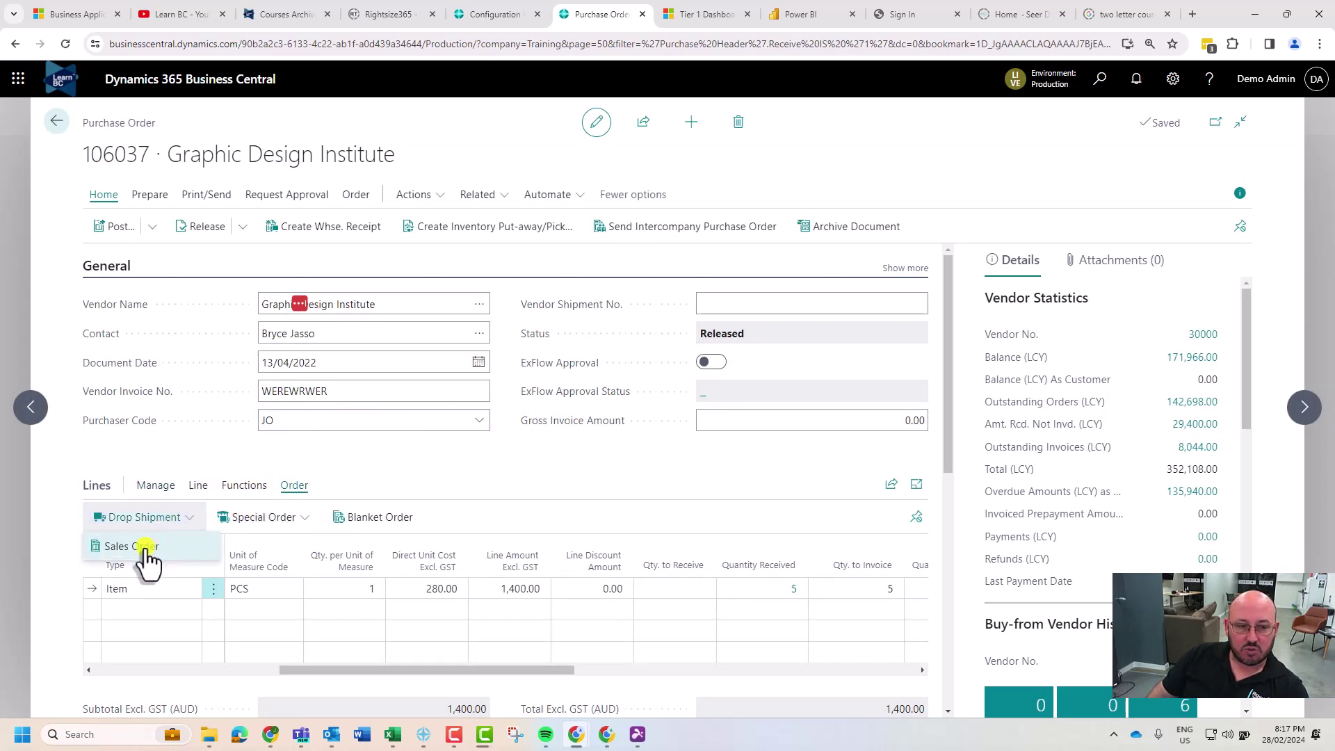
{"action": "left_click", "coordinate": [145, 548]}
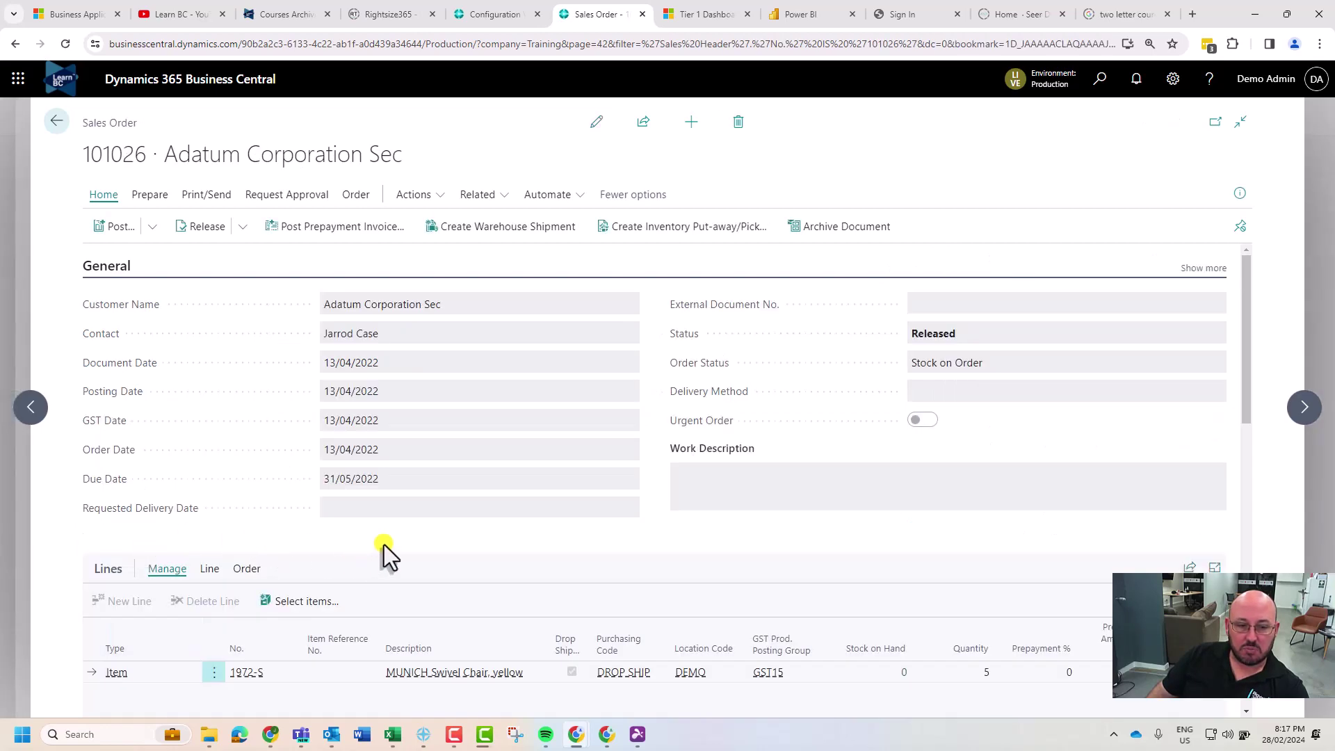
{"action": "left_click", "coordinate": [117, 228]}
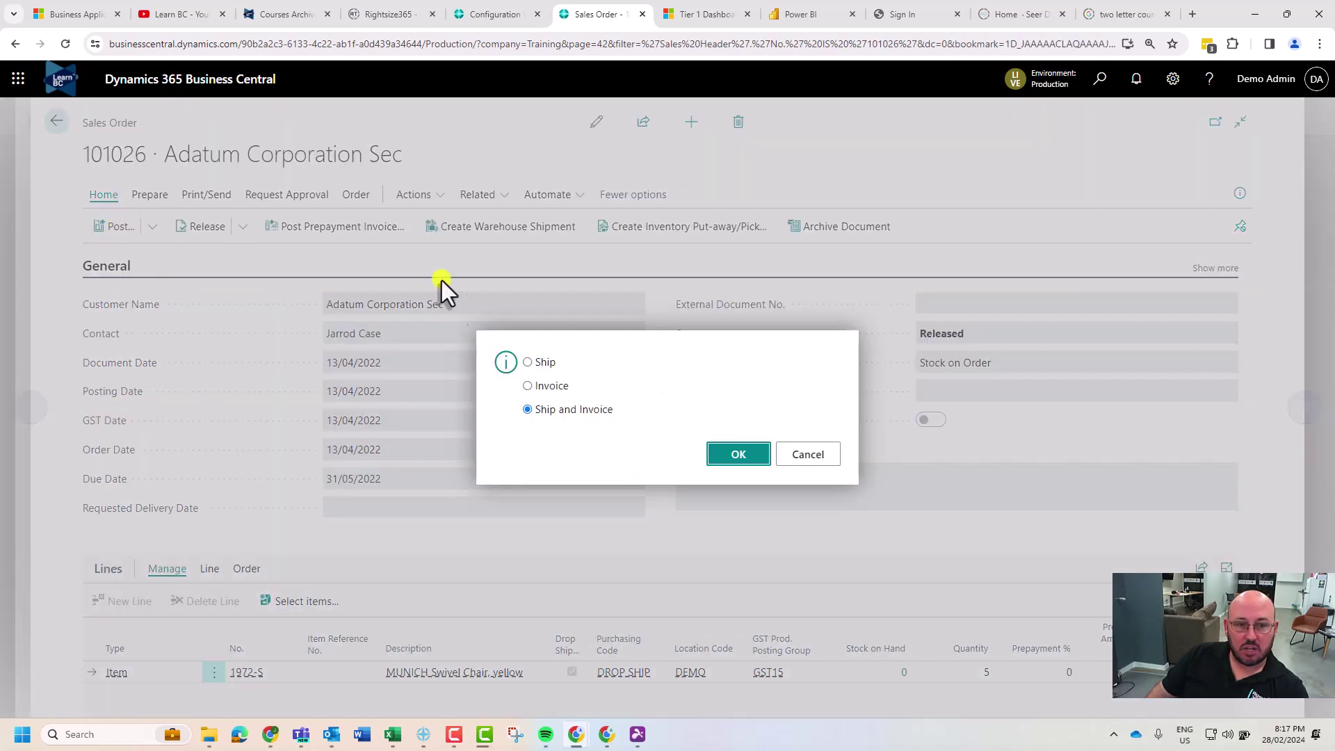
{"action": "left_click", "coordinate": [736, 459]}
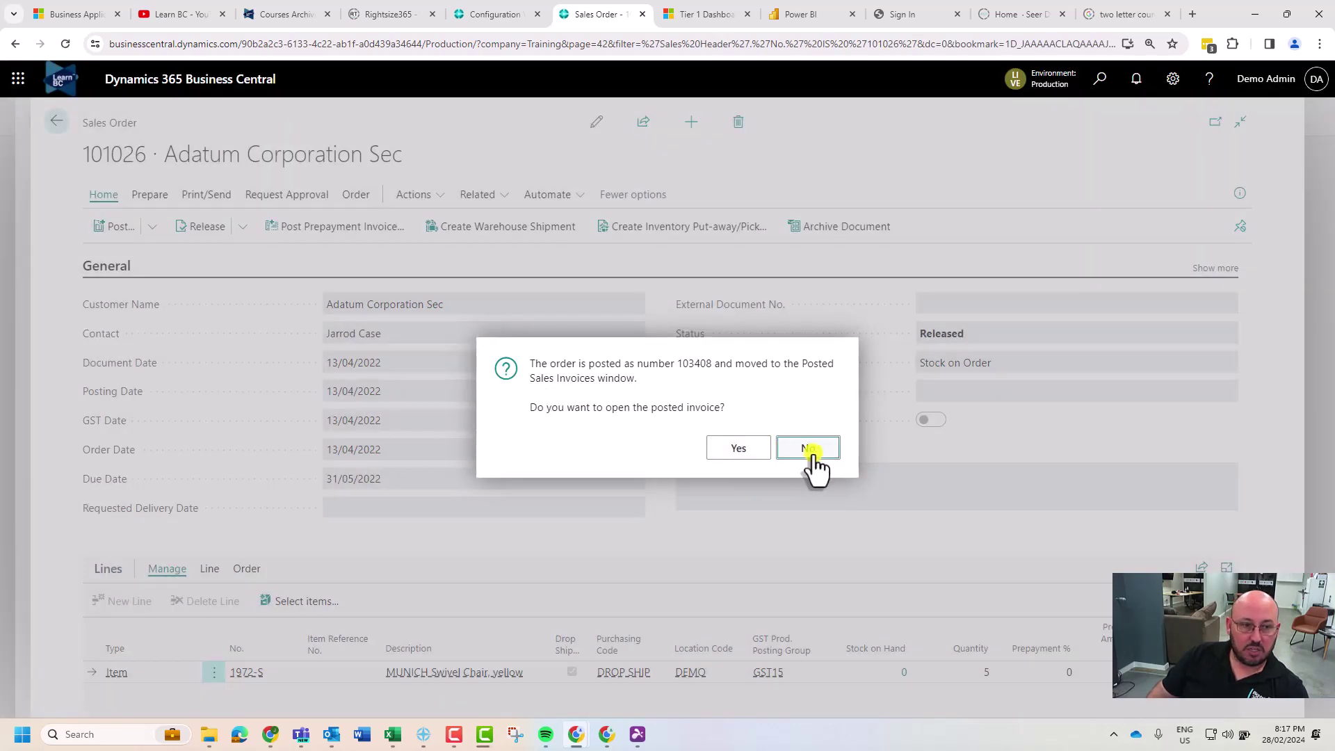
{"action": "left_click", "coordinate": [808, 449]}
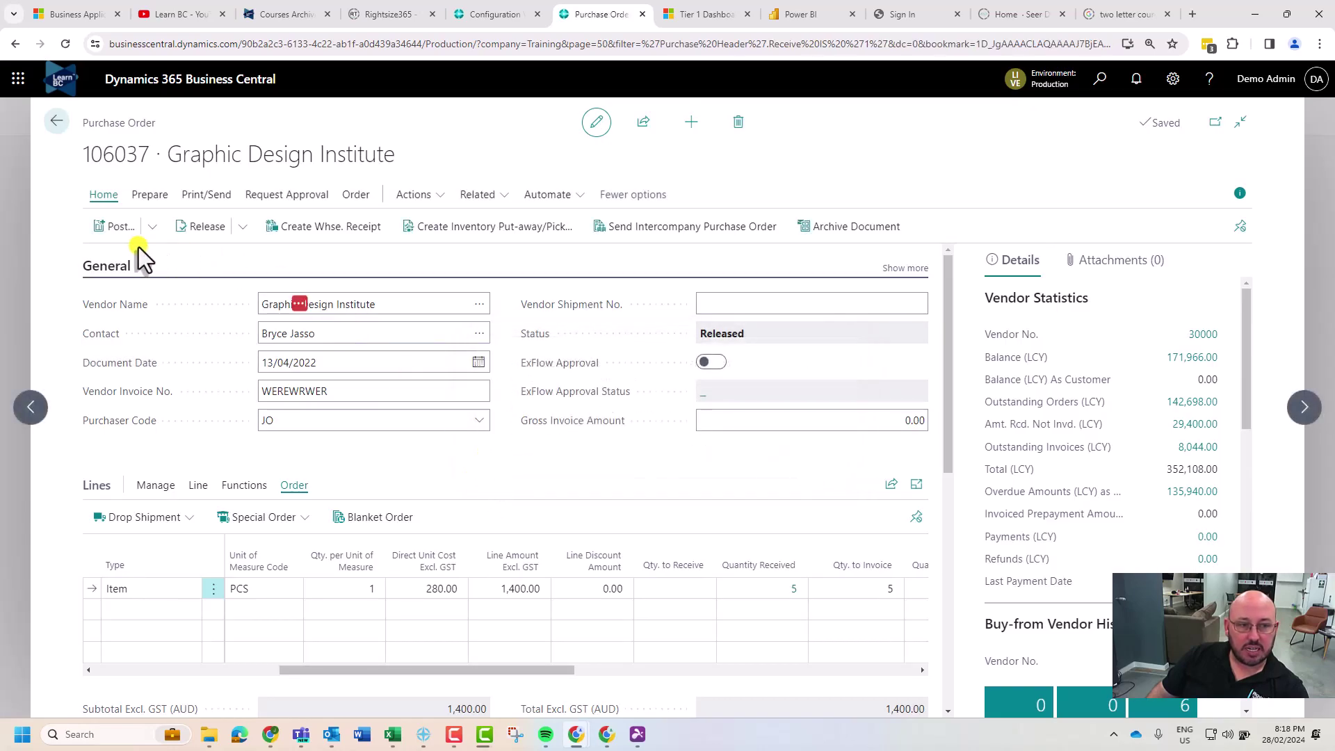
Post purchase order 106037 as Receive and Invoice, declining to open the posted invoice.
{"action": "left_click", "coordinate": [110, 228]}
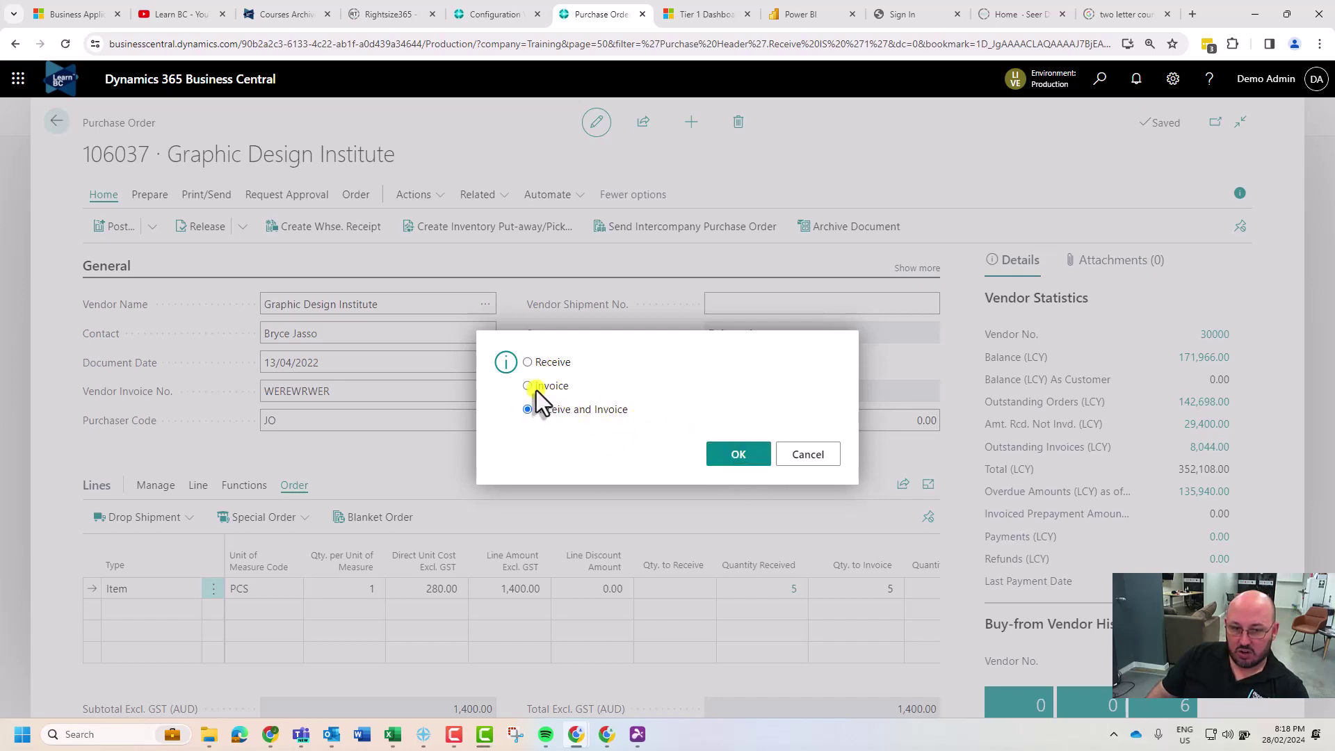
{"action": "left_click", "coordinate": [736, 456]}
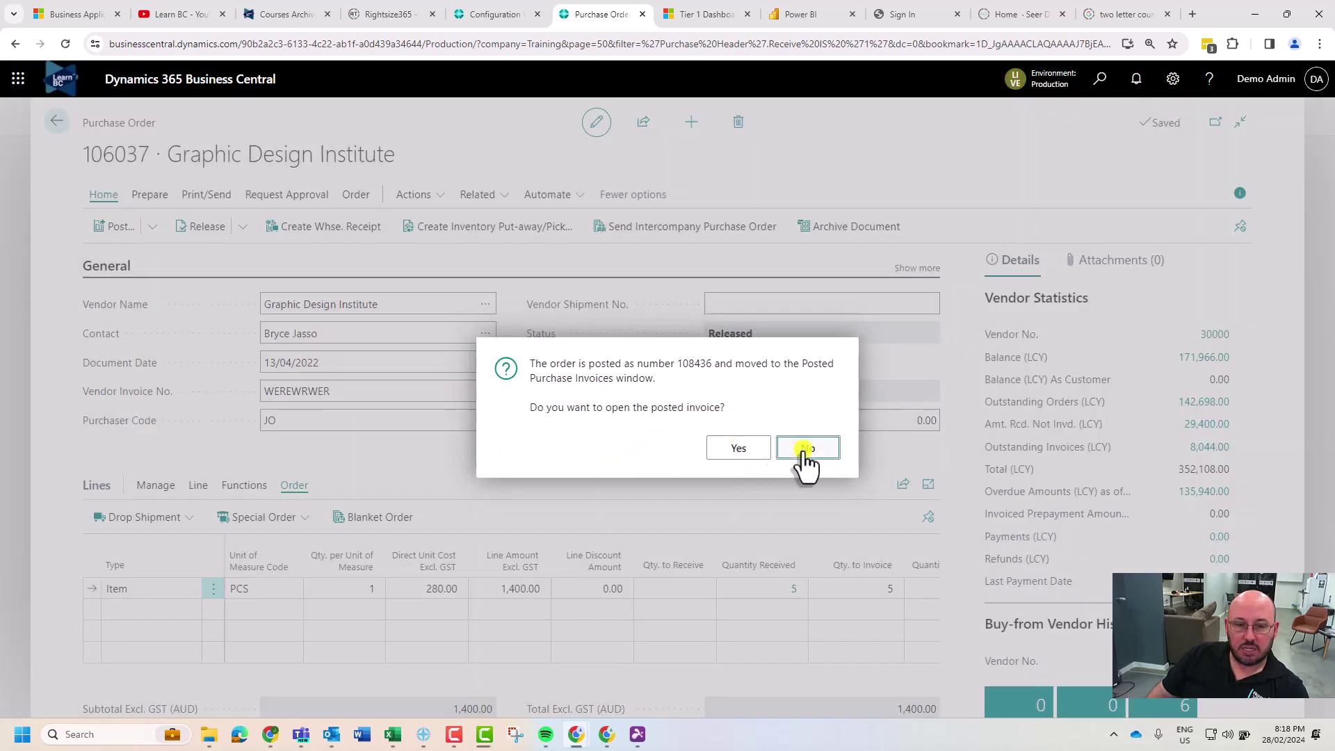
{"action": "left_click", "coordinate": [807, 449]}
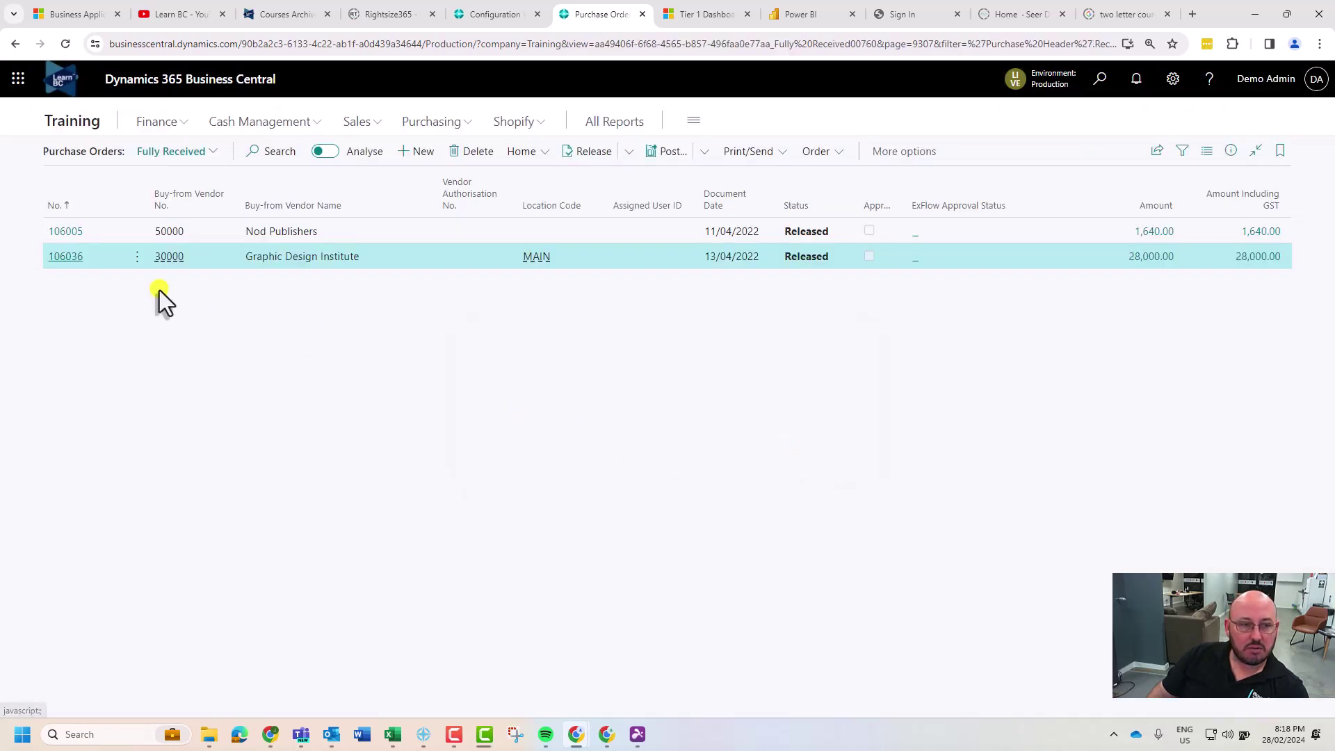
Open order 106036 and check its drop-shipment sales order, which turns out missing.
{"action": "left_click", "coordinate": [69, 259]}
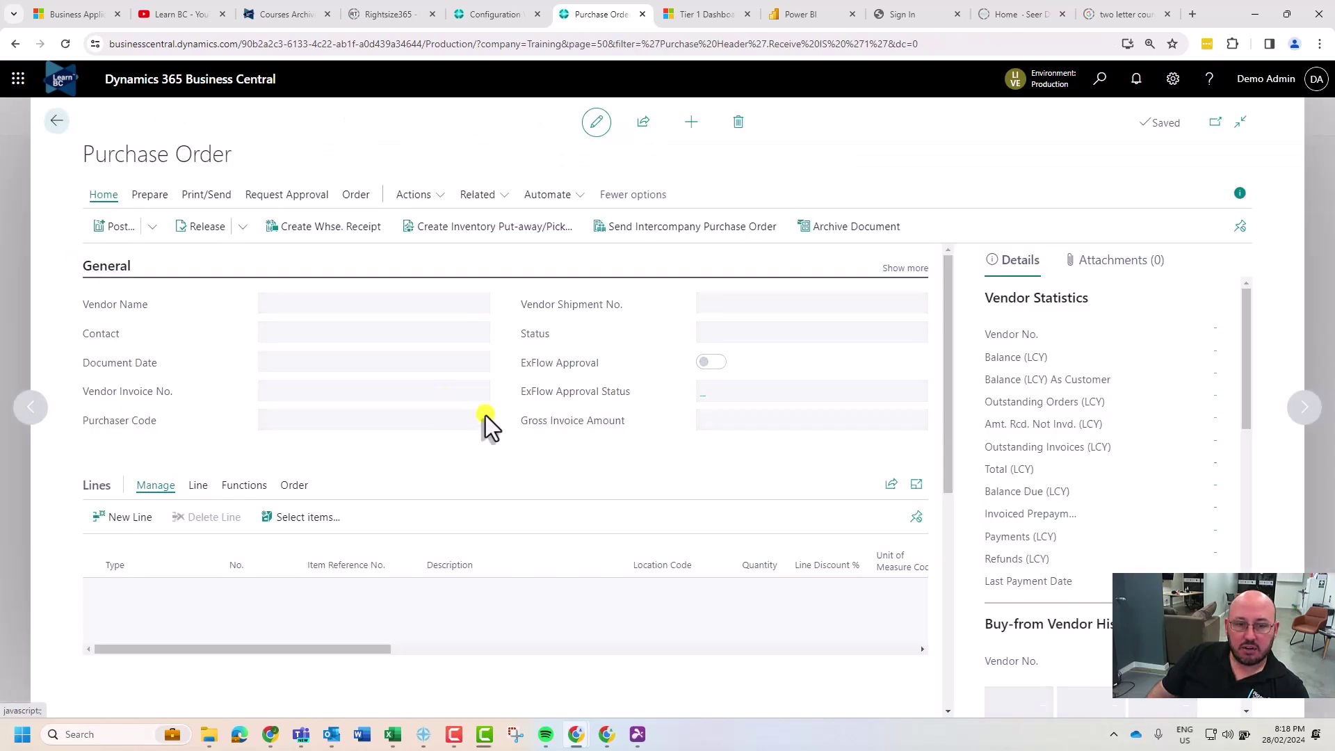
{"action": "mouse_move", "coordinate": [374, 679]}
{"action": "left_mouse_down"}
{"action": "mouse_move", "coordinate": [506, 677]}
{"action": "mouse_move", "coordinate": [375, 672]}
{"action": "left_mouse_up"}
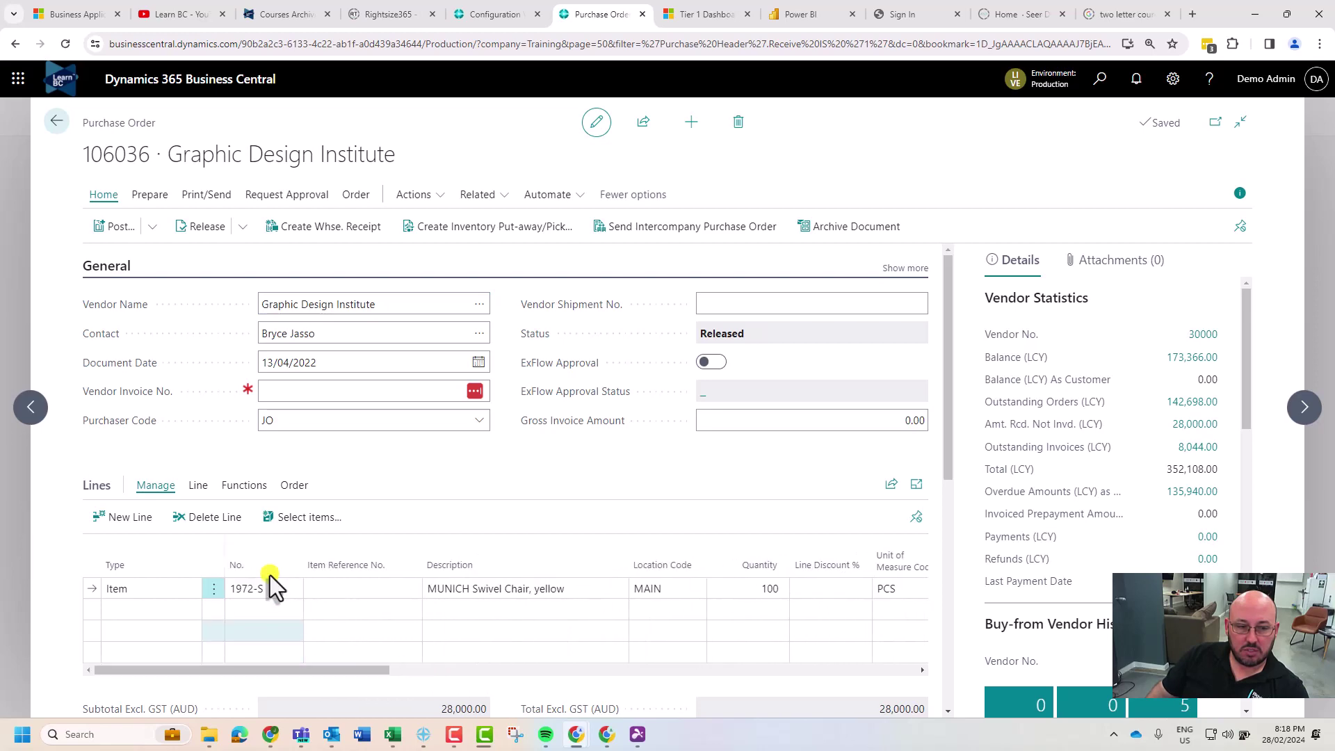
{"action": "left_click", "coordinate": [294, 484]}
{"action": "left_click", "coordinate": [136, 517]}
{"action": "left_click", "coordinate": [132, 546]}
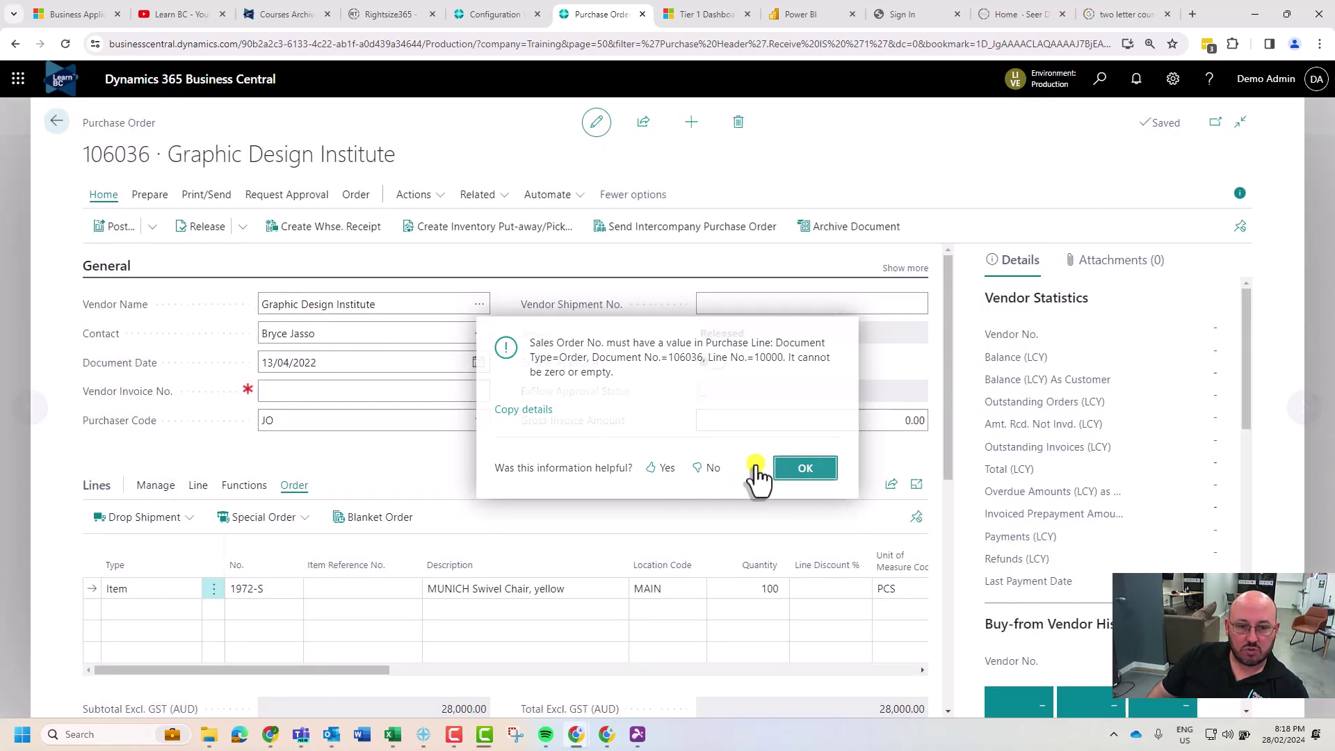
{"action": "left_click", "coordinate": [768, 467]}
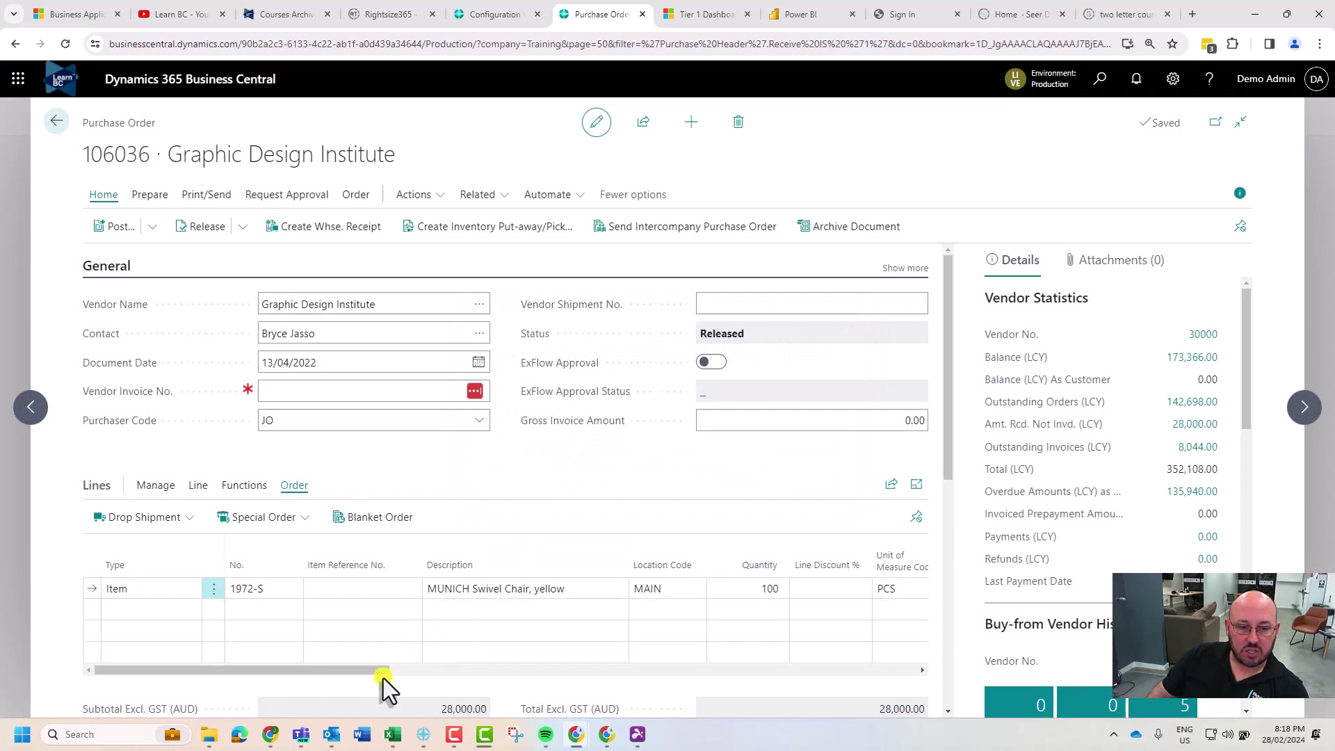
{"action": "left_click_drag", "start_coordinate": [379, 672], "coordinate": [620, 671]}
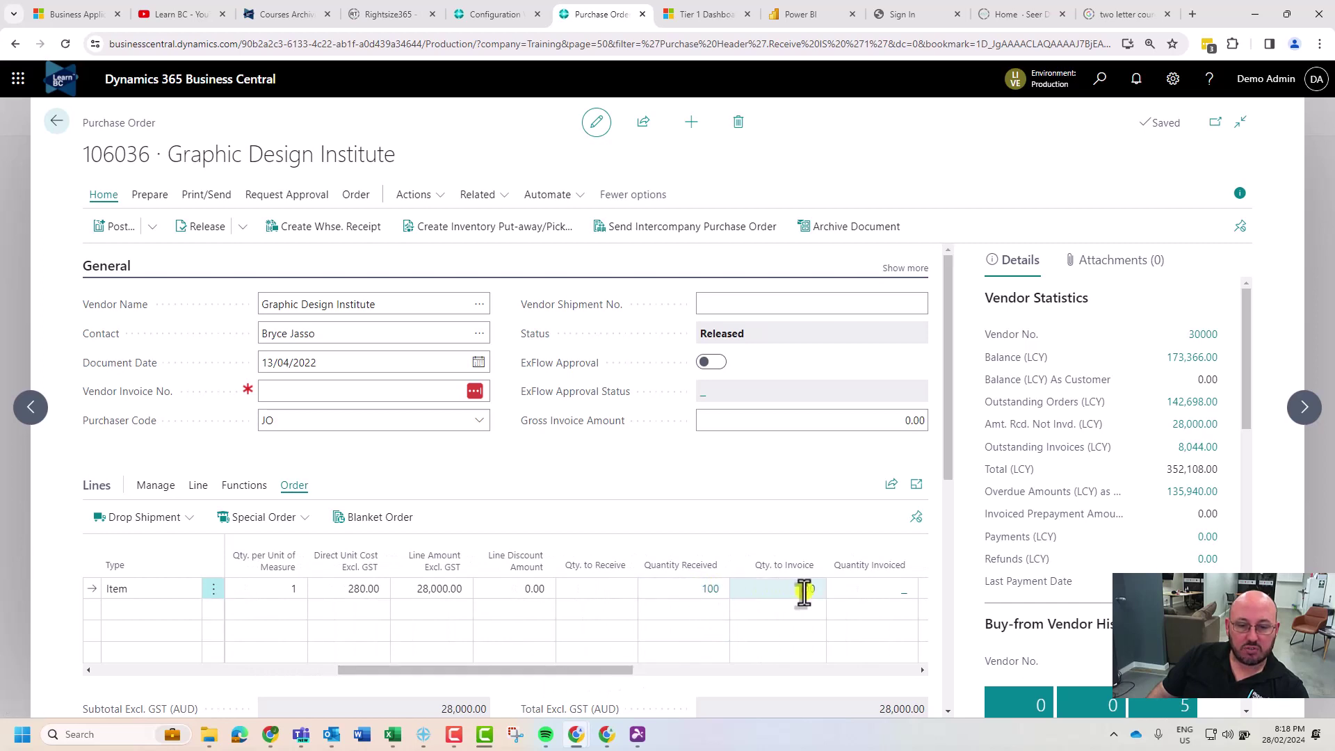
Enter the vendor invoice number and set the line's Qty. to Invoice to 50.
{"action": "left_click", "coordinate": [329, 391]}
{"action": "type", "text": "INV394857"}
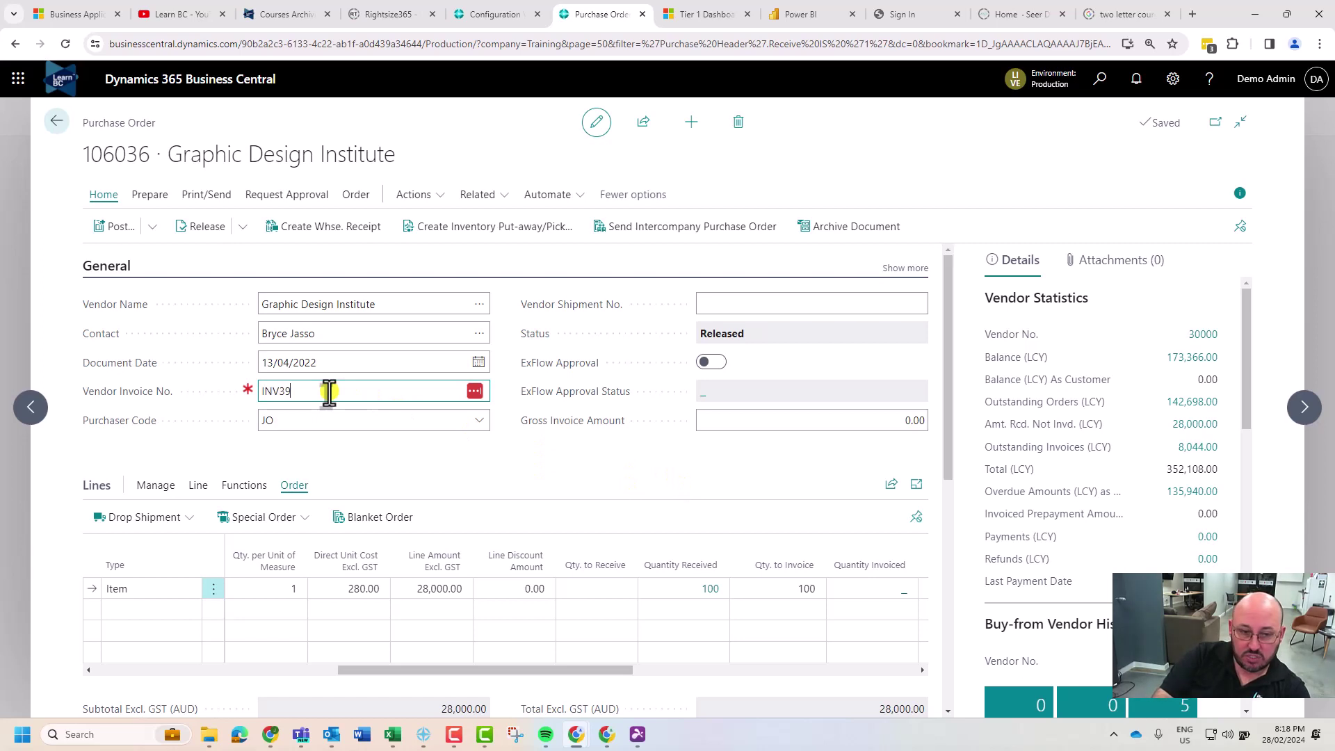
{"action": "left_click", "coordinate": [1154, 263]}
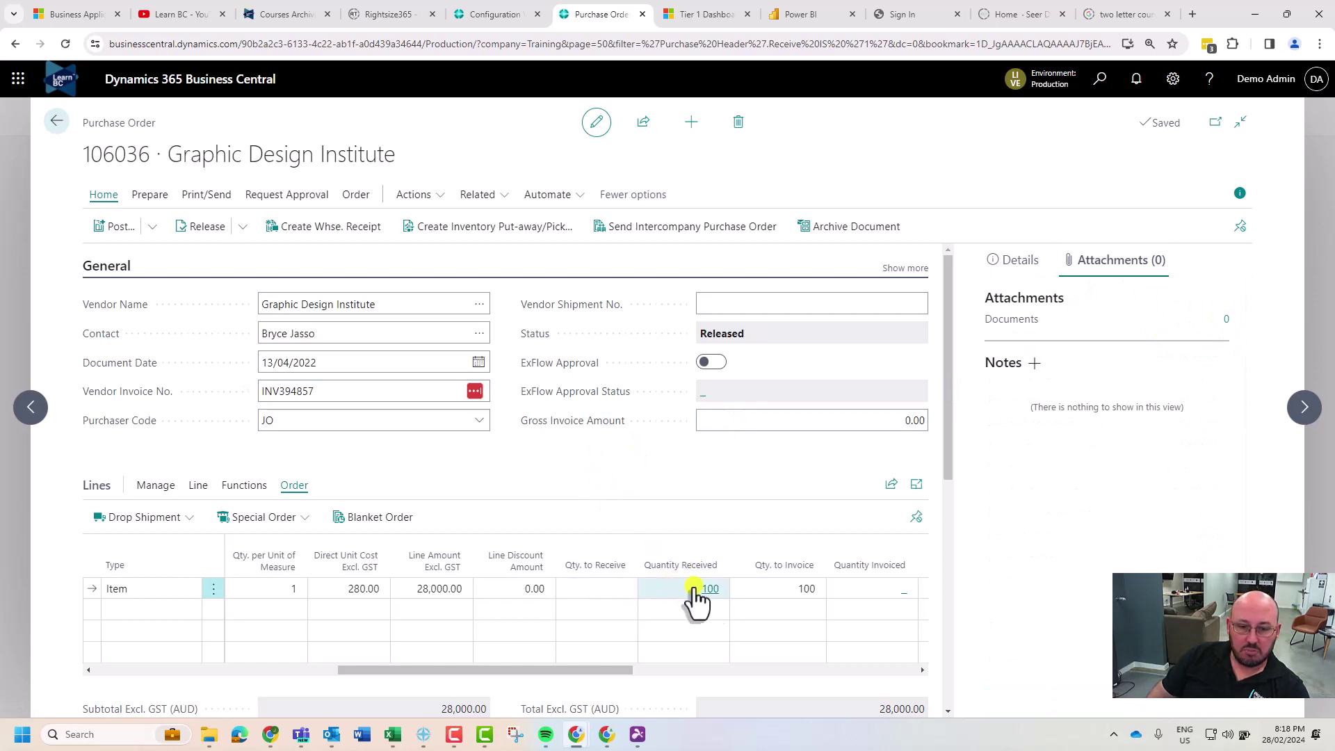
{"action": "left_click", "coordinate": [758, 588]}
{"action": "type", "text": "0"}
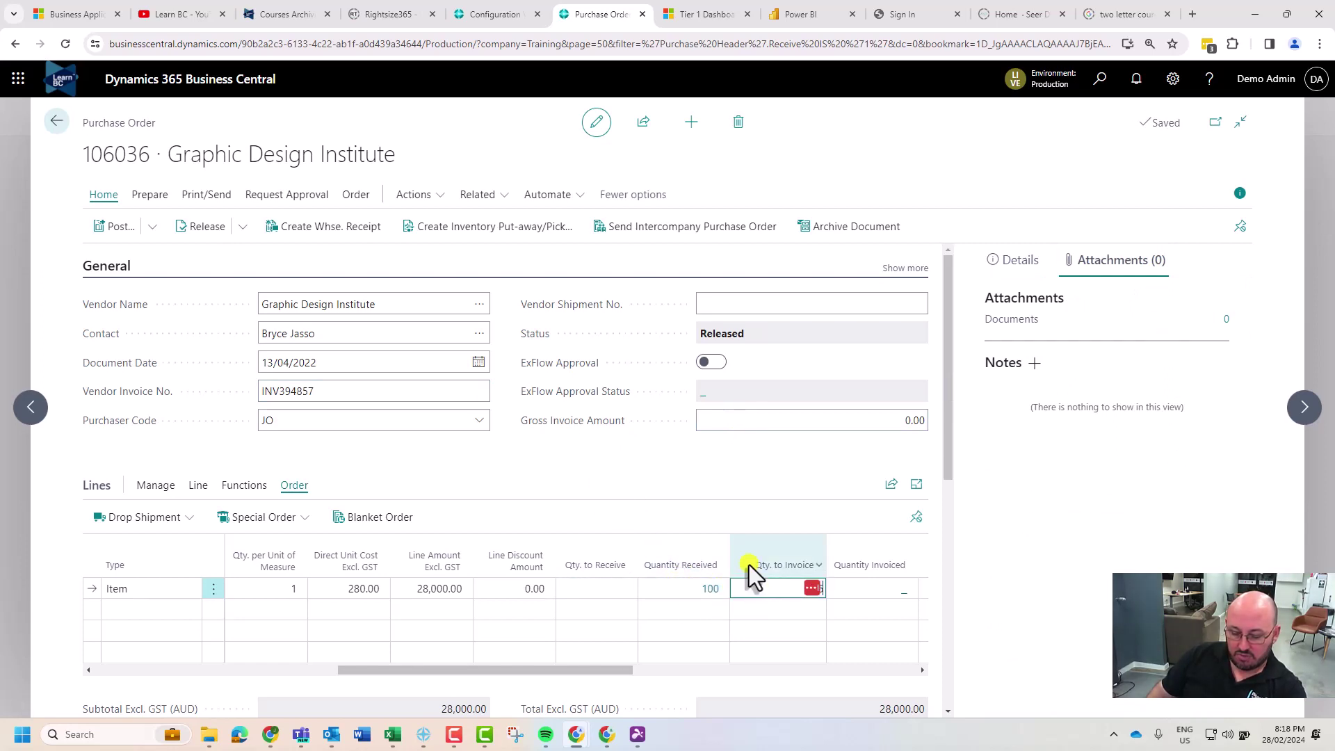
{"action": "left_click", "coordinate": [641, 498]}
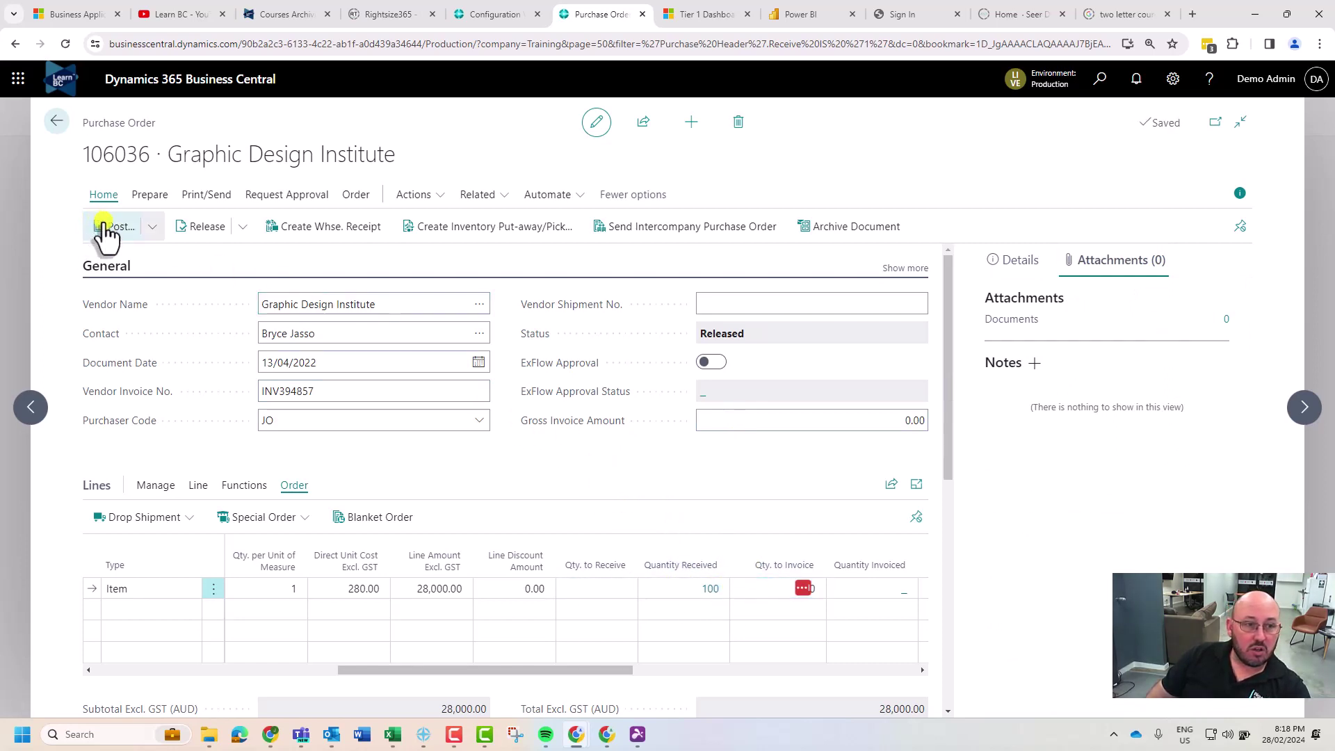
Post purchase order 106036 with the Invoice option only.
{"action": "left_click", "coordinate": [107, 228]}
{"action": "left_click", "coordinate": [545, 388]}
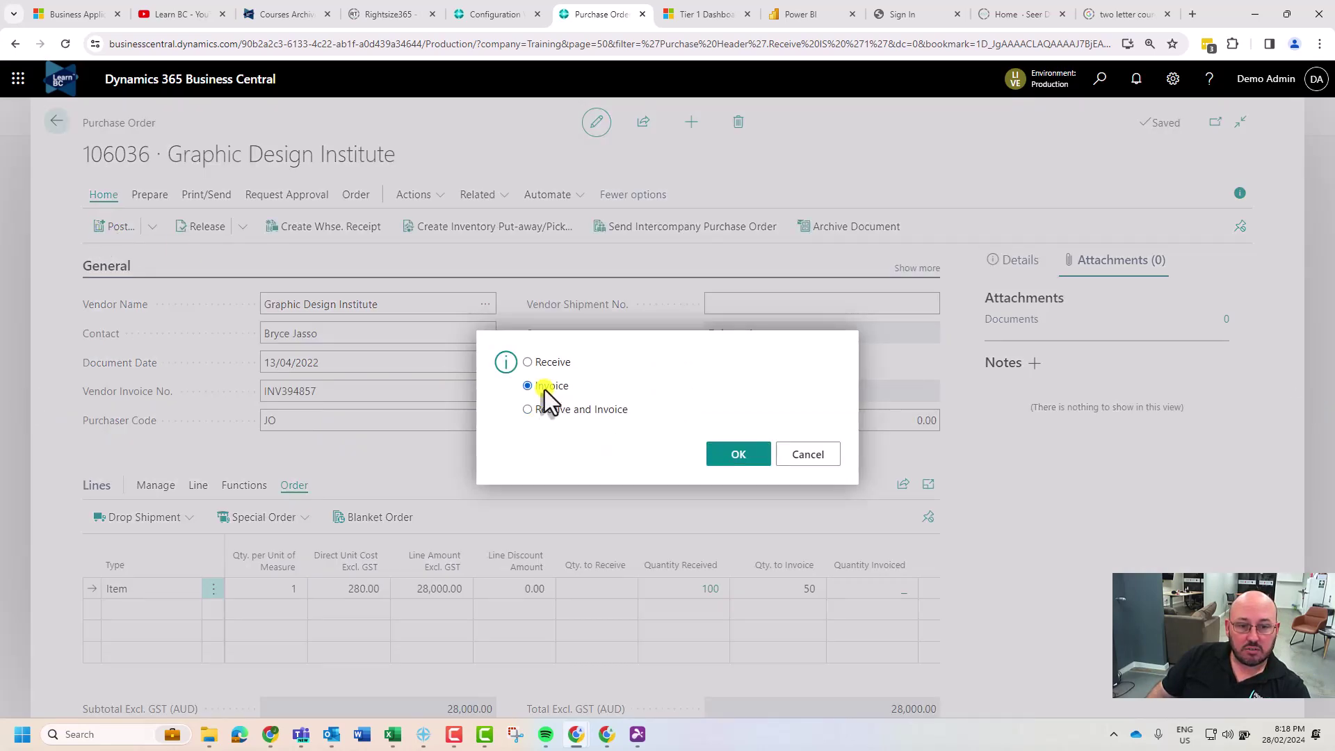
{"action": "left_click", "coordinate": [735, 459]}
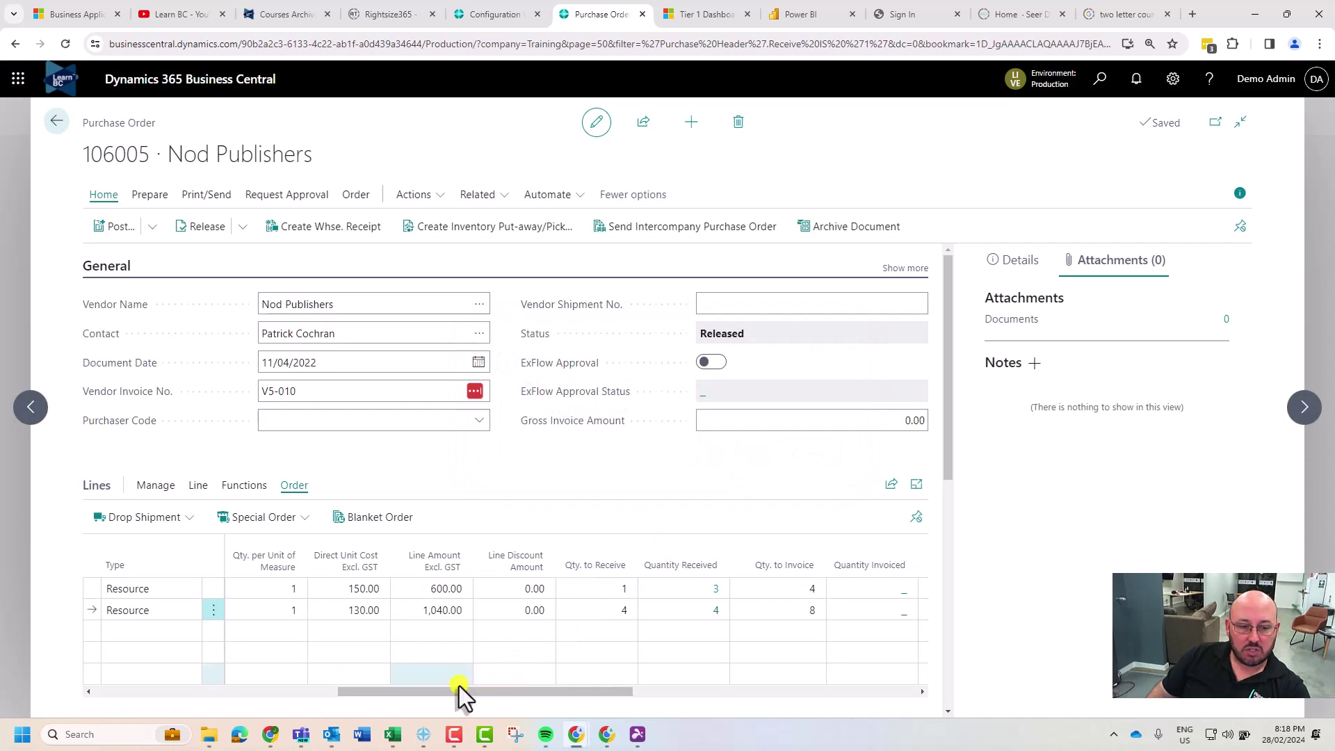
Go back to the Fully Received list and open purchase order 106005 to review its lines.
{"action": "left_click_drag", "start_coordinate": [460, 692], "coordinate": [503, 695]}
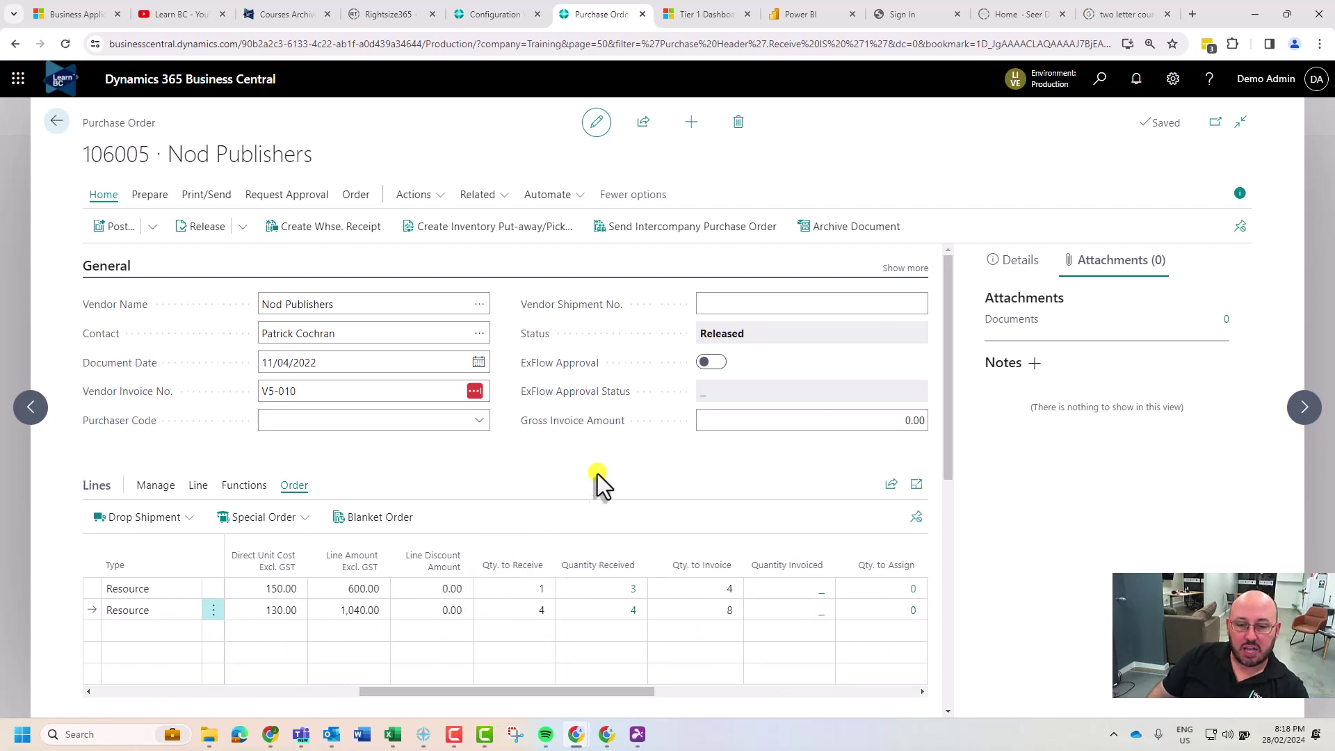
{"action": "key", "text": "Escape"}
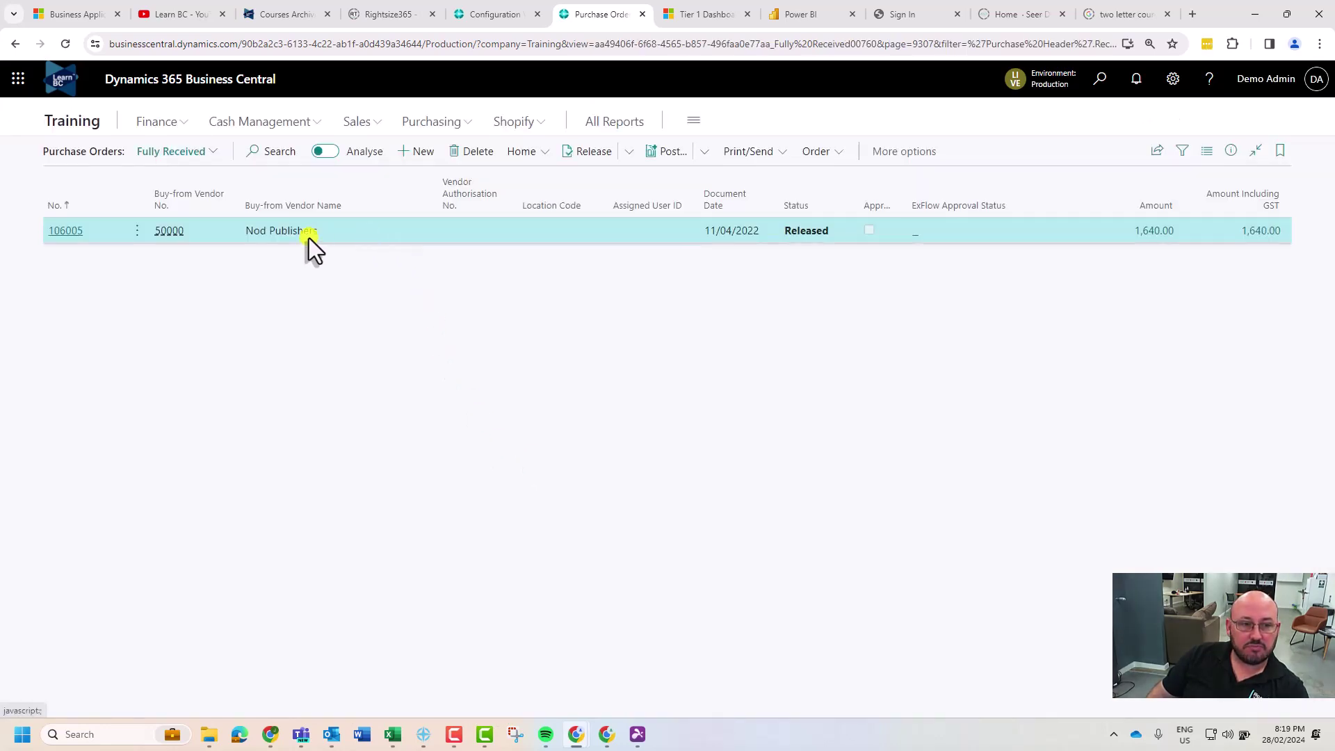
{"action": "left_click", "coordinate": [66, 235]}
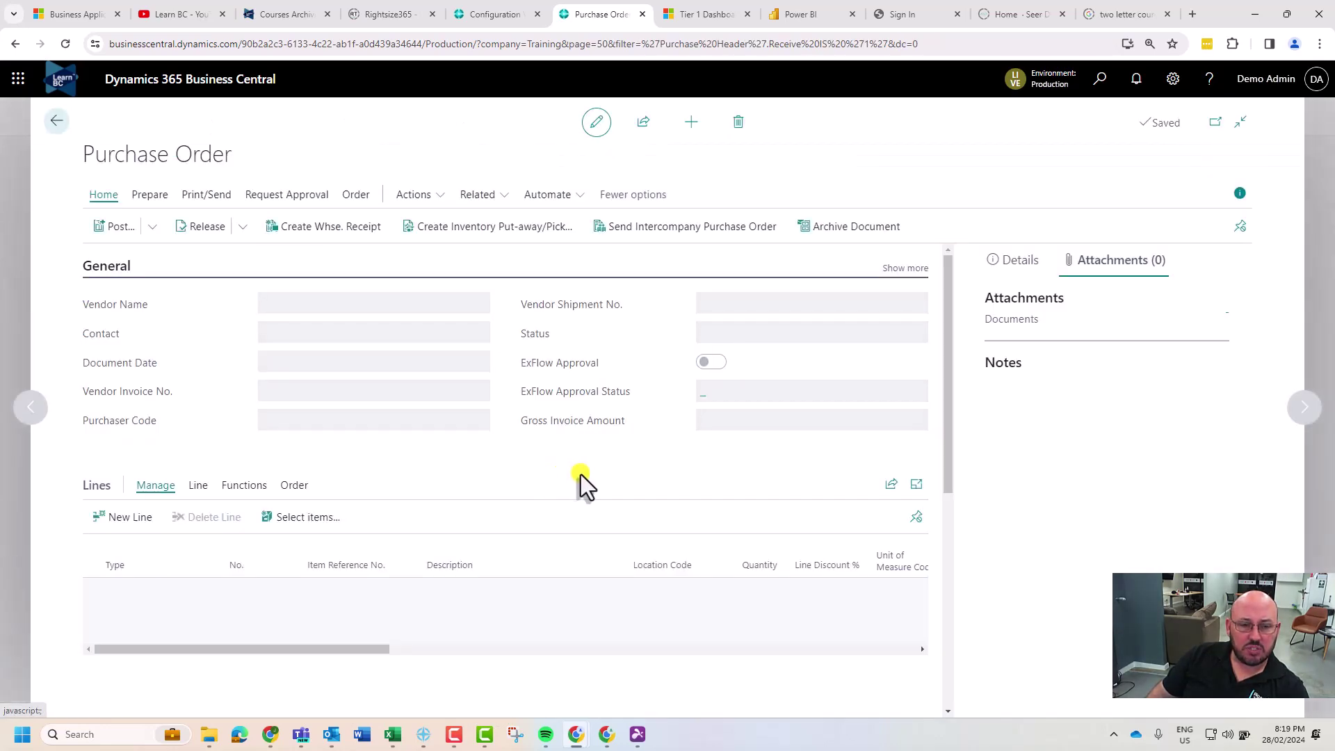
{"action": "scroll", "coordinate": [414, 670], "scroll_direction": "down", "scroll_amount": 1}
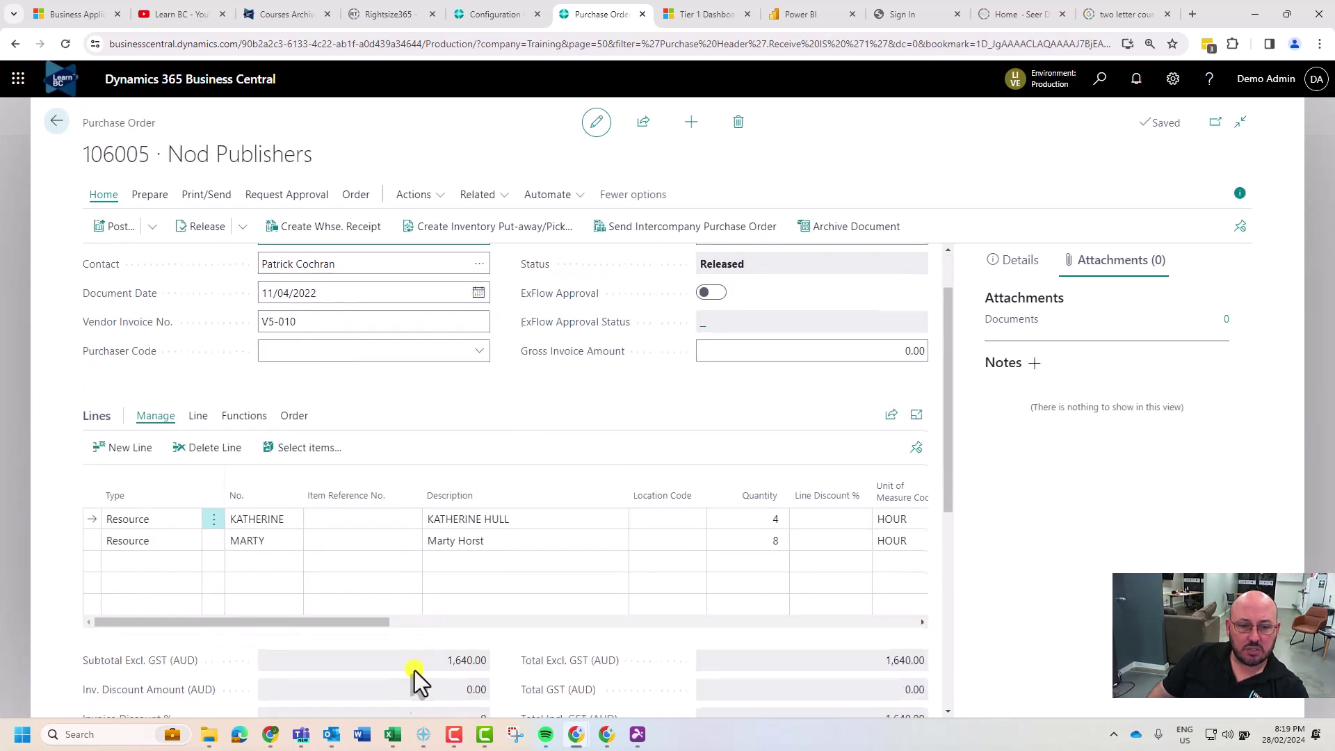
{"action": "left_click_drag", "start_coordinate": [383, 626], "coordinate": [299, 629]}
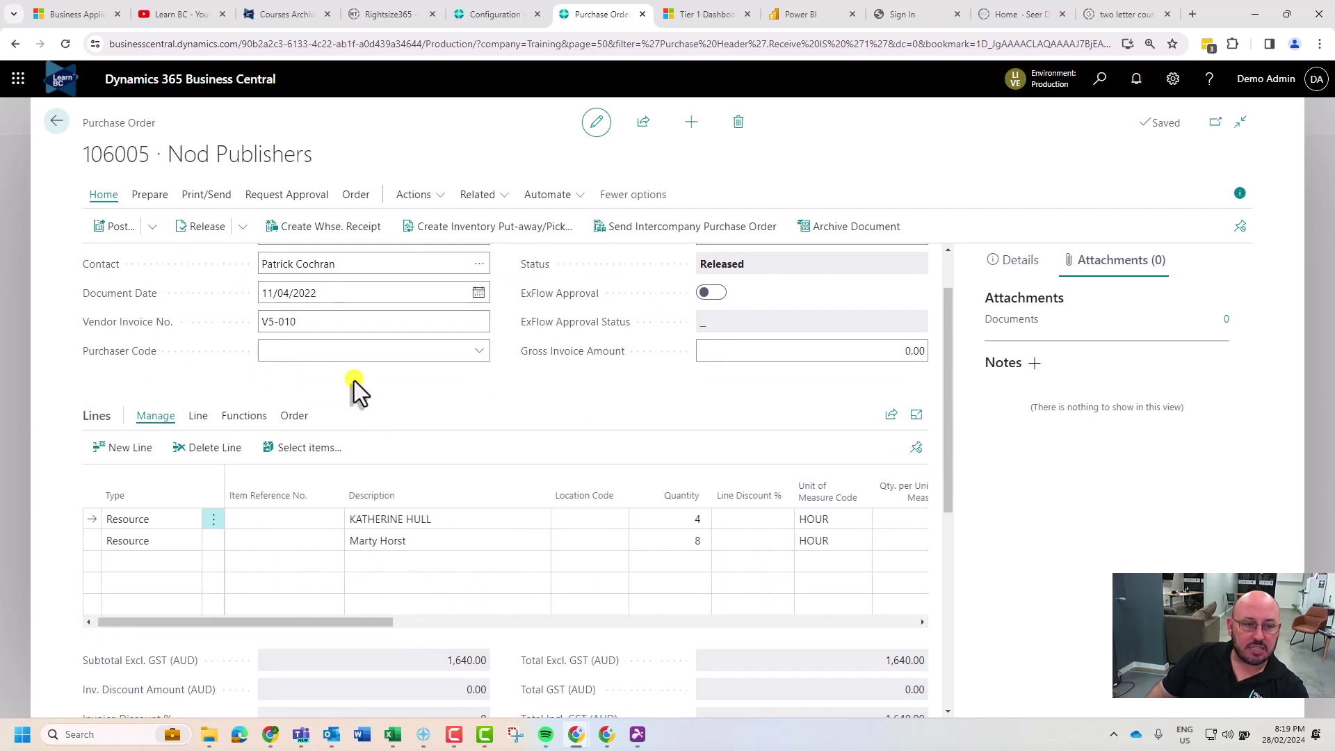
{"action": "scroll", "coordinate": [366, 397], "scroll_direction": "up", "scroll_amount": 1}
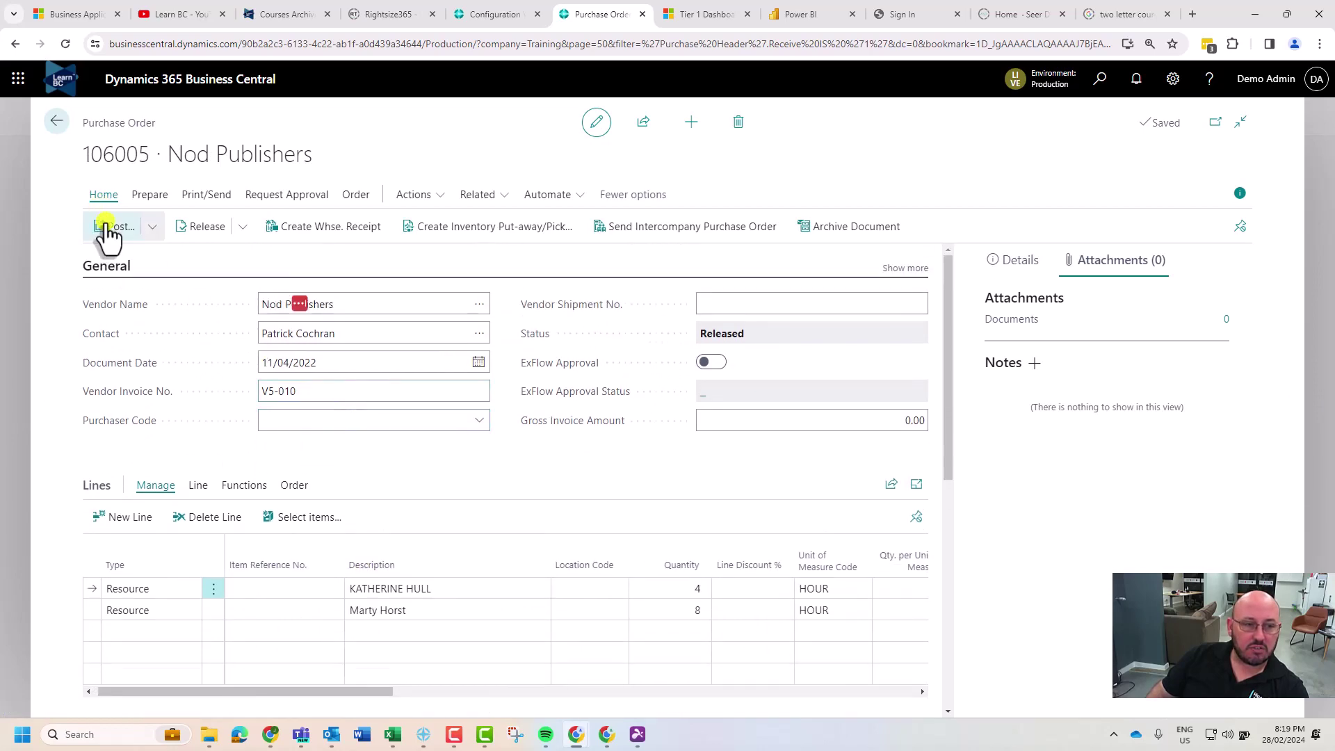
Post purchase order 106005, declining to open posted invoice 108438.
{"action": "left_click", "coordinate": [112, 227]}
{"action": "left_click", "coordinate": [720, 457]}
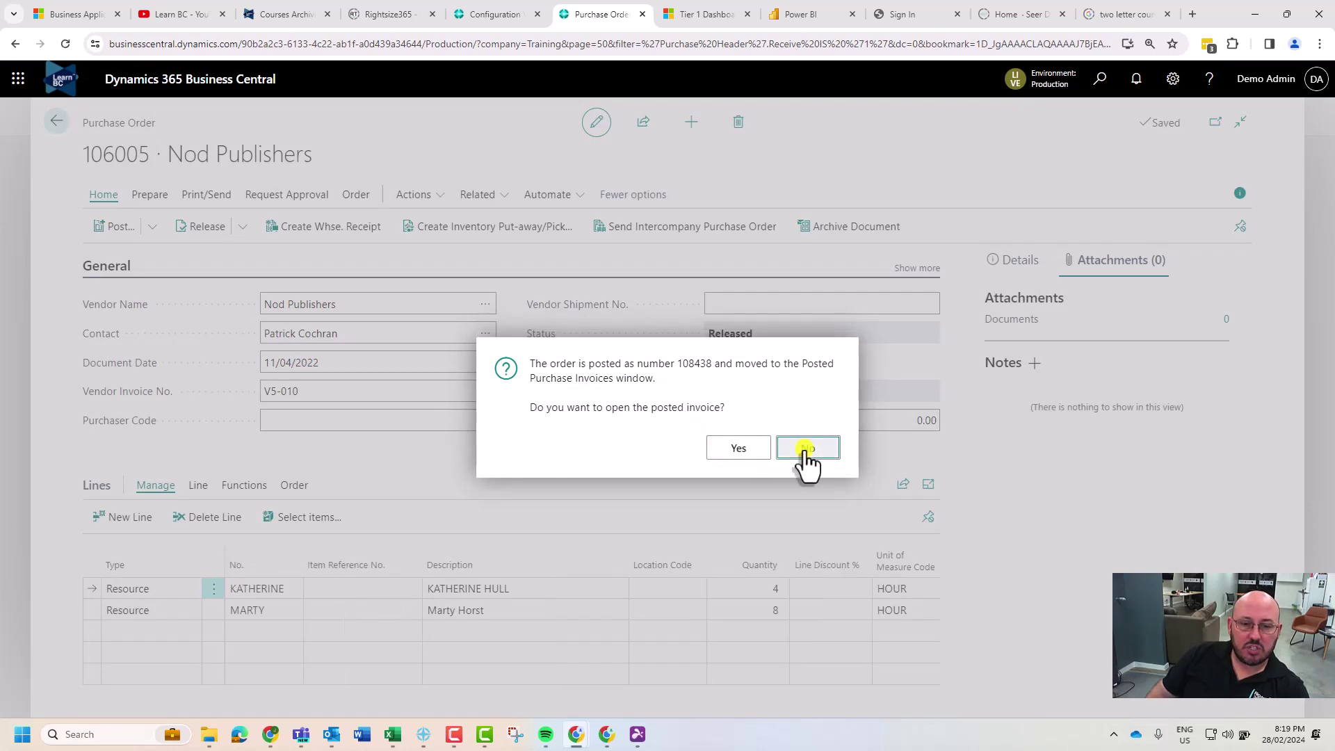
{"action": "left_click", "coordinate": [805, 453]}
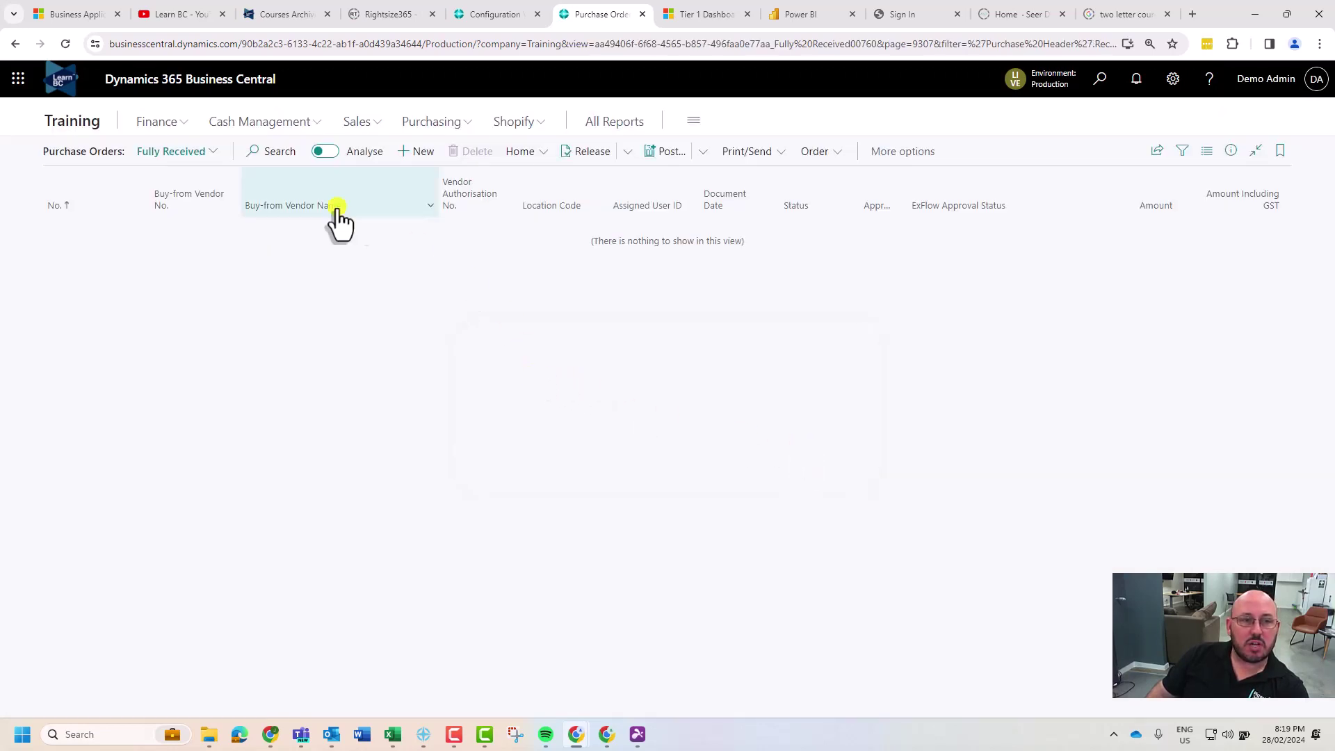
Switch the purchase order list from the Fully Received view to All.
{"action": "left_click", "coordinate": [198, 154]}
{"action": "left_click", "coordinate": [187, 186]}
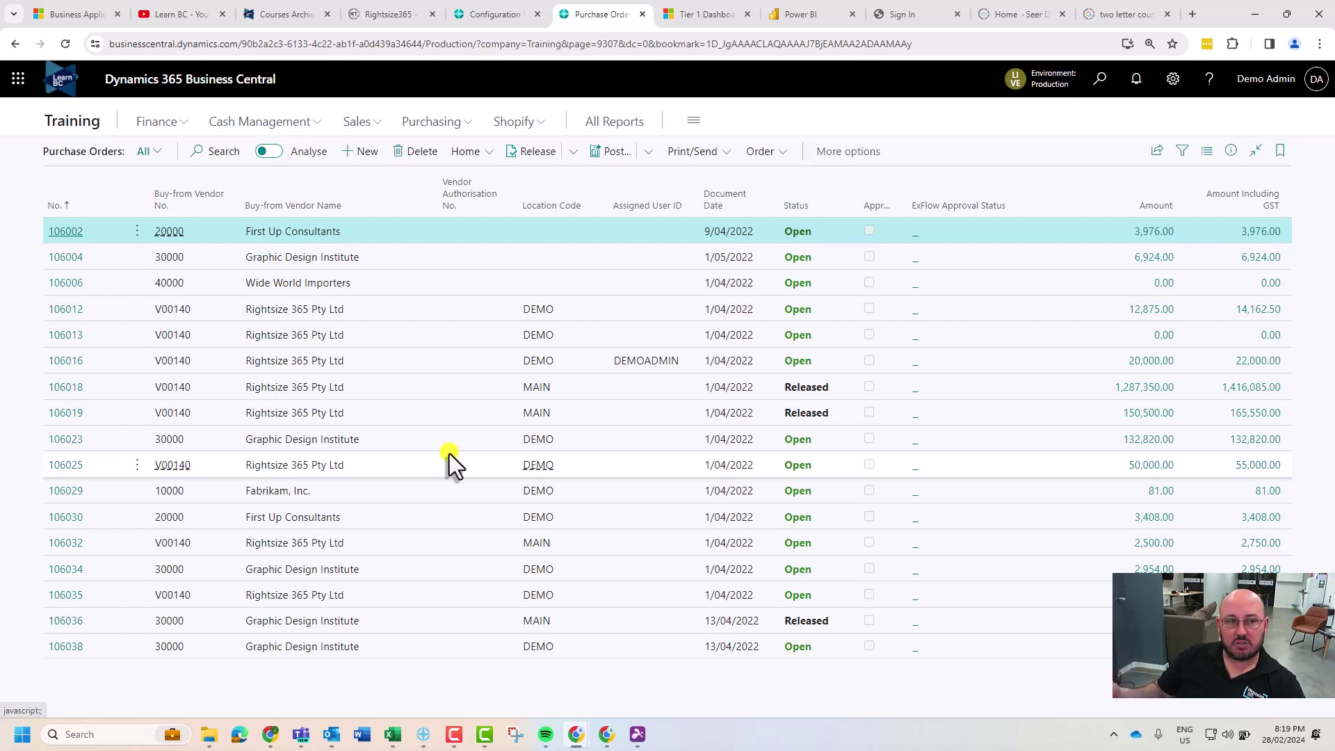
Open purchase order 106002 for First Up Consultants and hide the FactBox pane.
{"action": "left_click", "coordinate": [73, 233]}
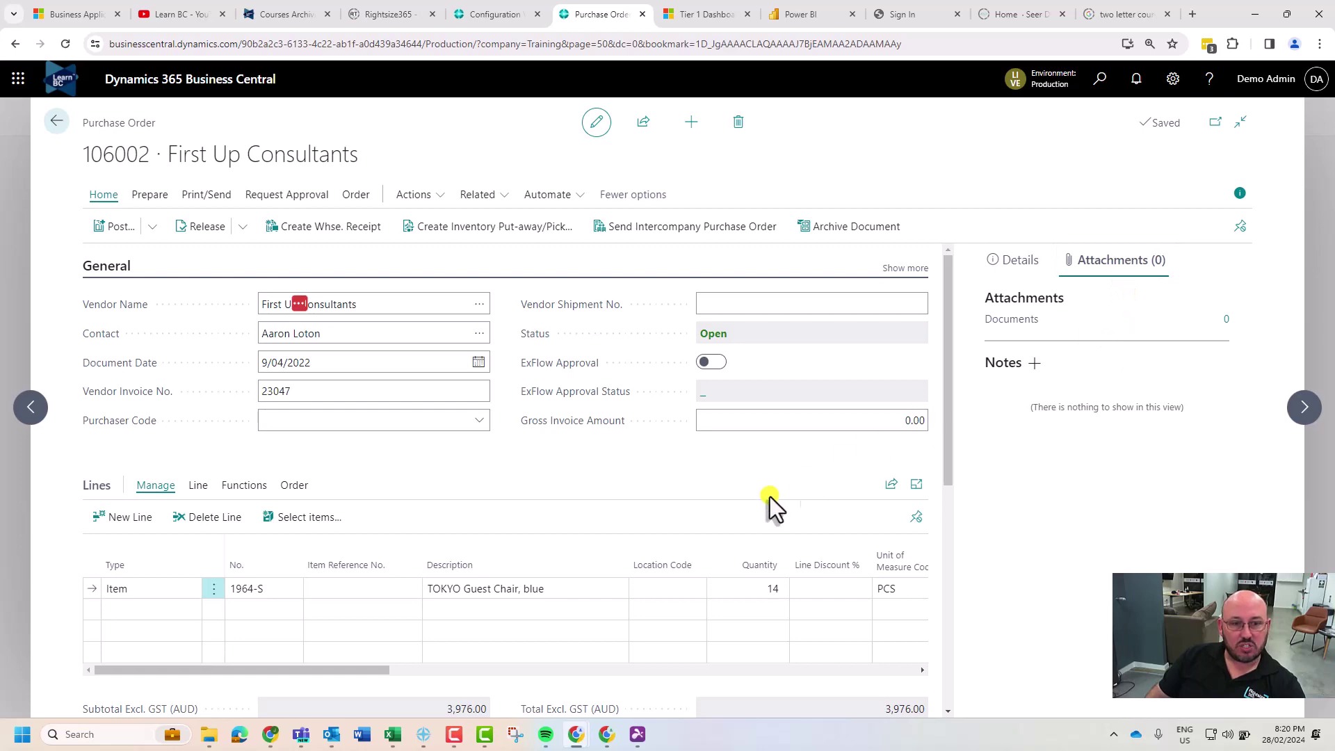
{"action": "left_click", "coordinate": [1239, 194]}
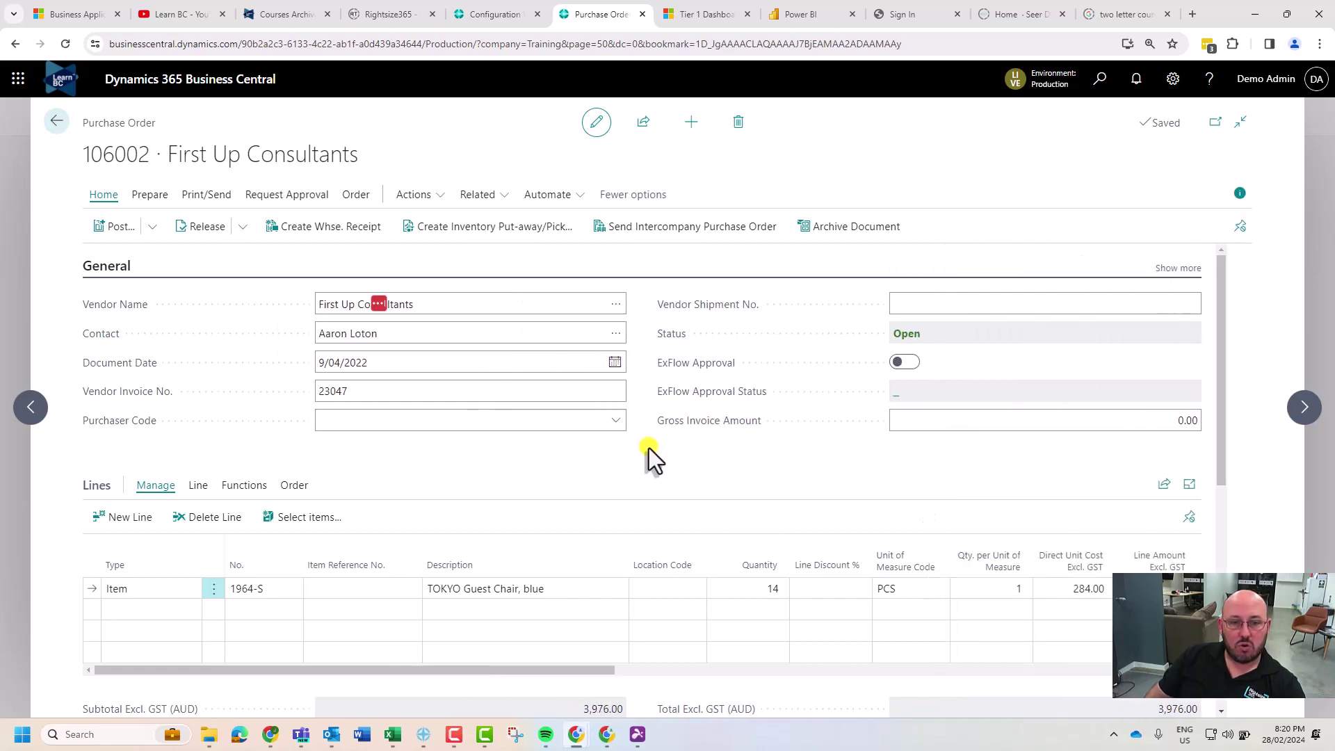